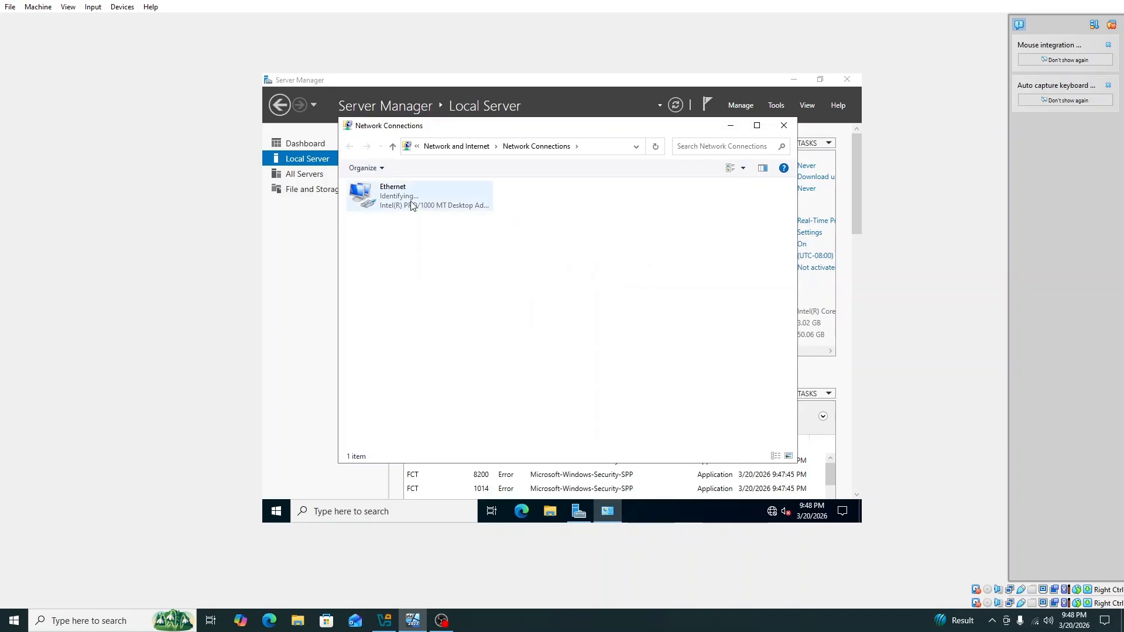
Disable IPv6 in the Ethernet adapter's properties
right_click(411, 204)
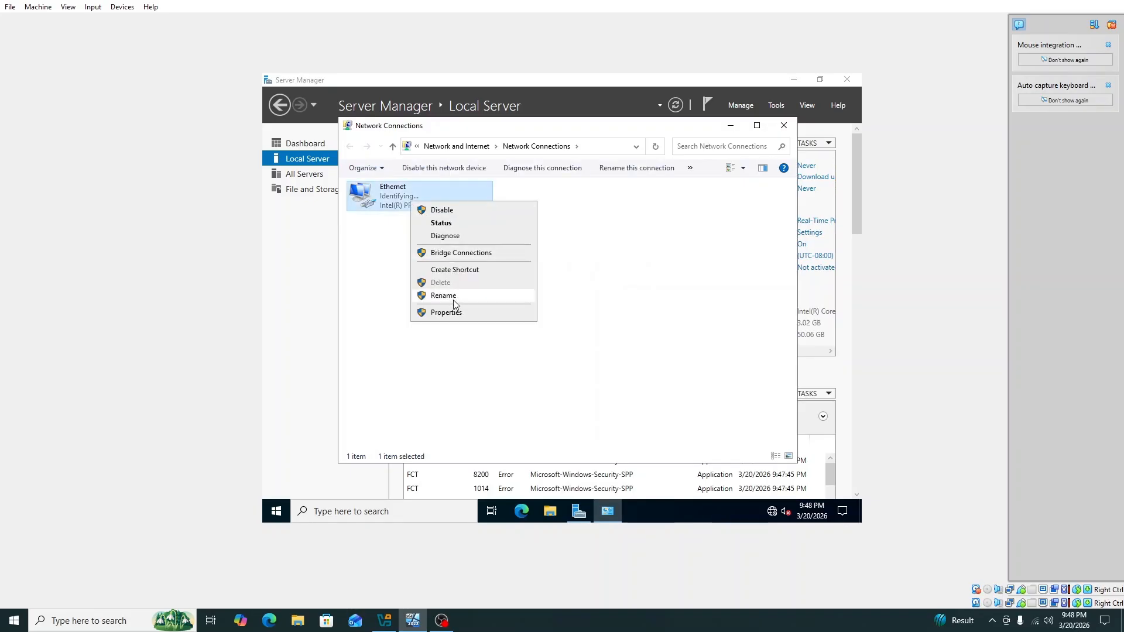
click(446, 312)
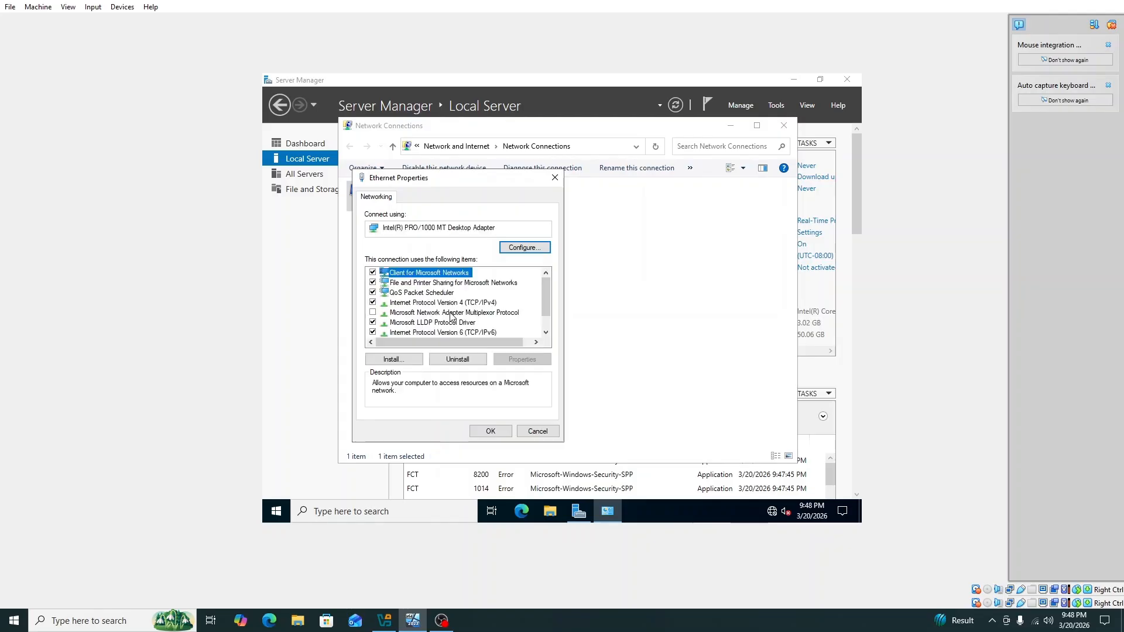
scroll(466, 320, down, 1)
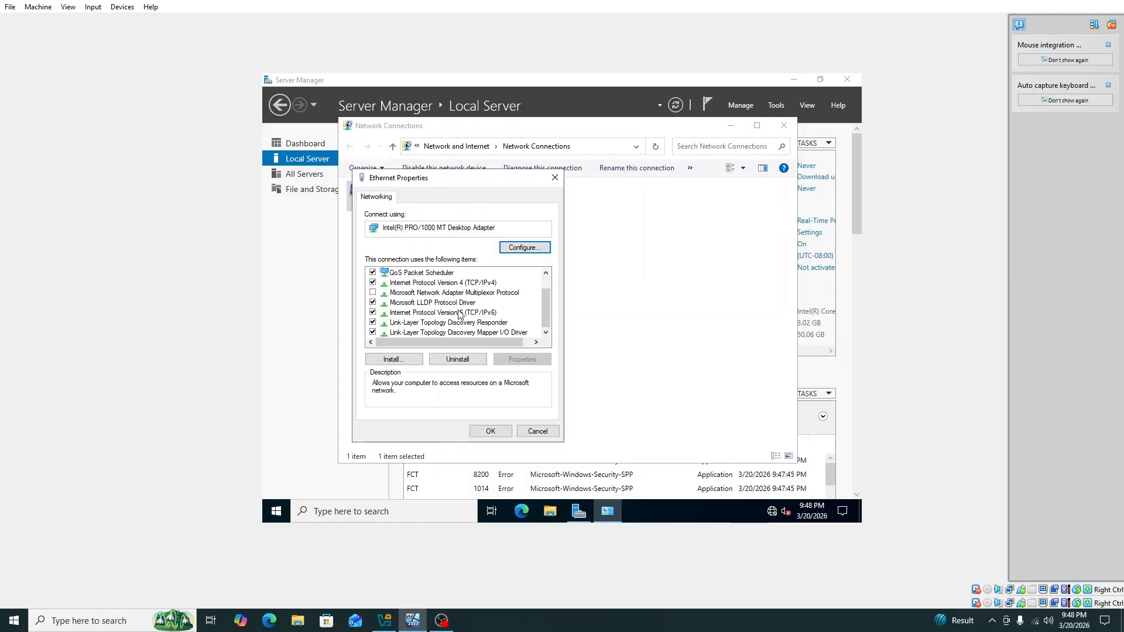
click(373, 313)
scroll(379, 323, up, 1)
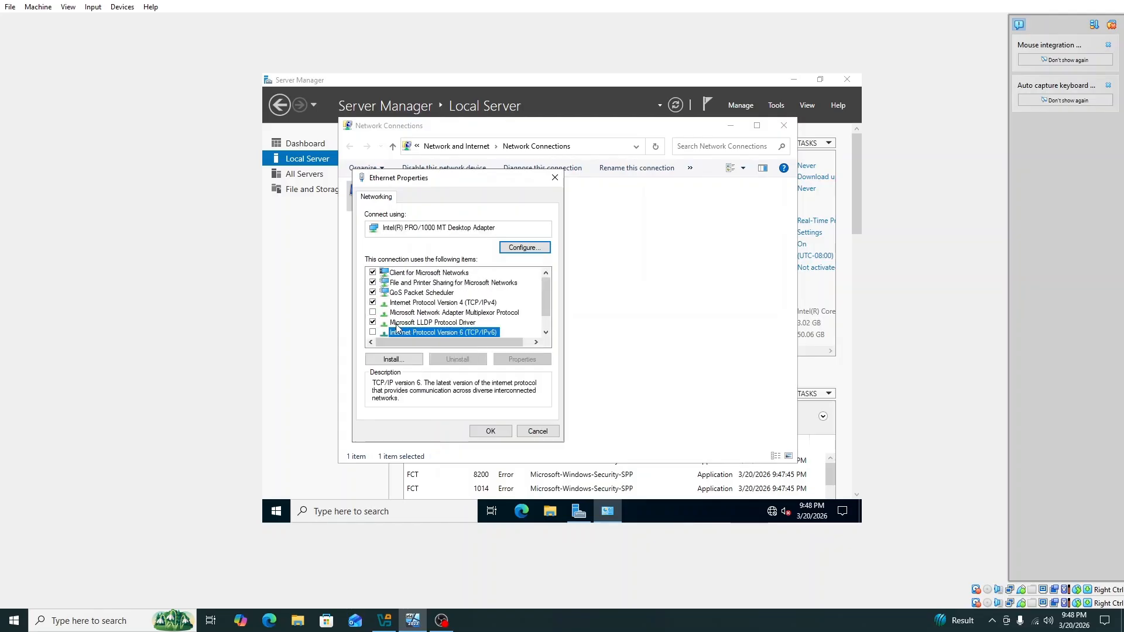
Set static IPv4 10.20.0.5, mask 255.255.255.0, gateway 10.20.0.1, DNS 127.0.0.1 and apply
double_click(466, 303)
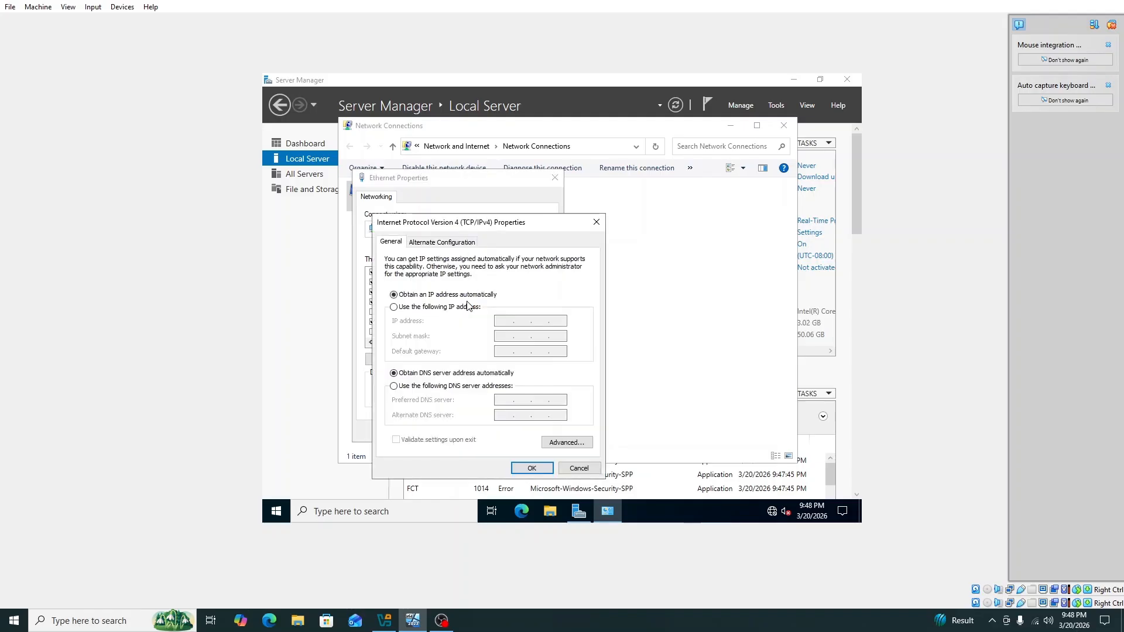
click(395, 308)
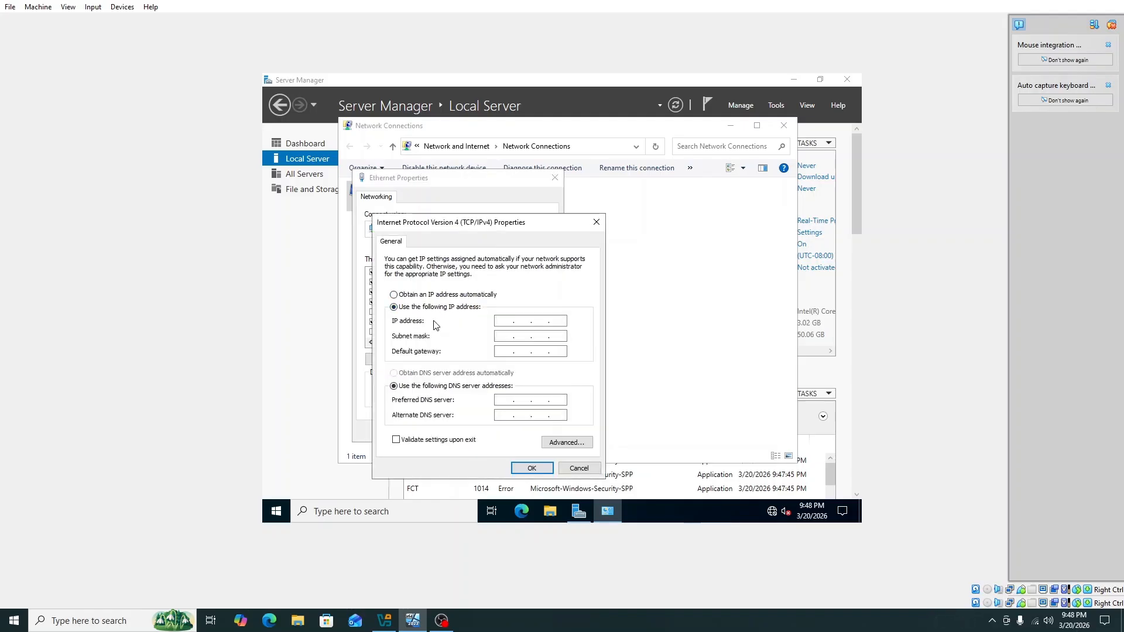
click(505, 320)
text(10 . 20 . 0 . 5)
click(506, 336)
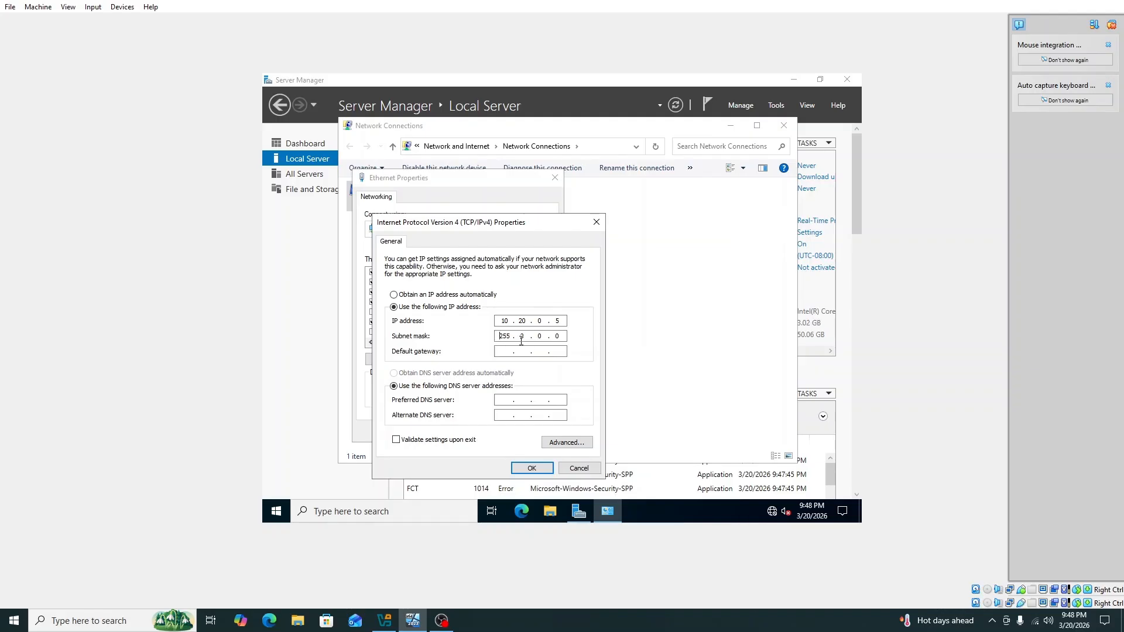
double_click(522, 336)
text(255 . 255 . 255 . 0)
click(502, 351)
text(10 . )
text(20 . 0 .)
text(127.)
text(0.0.)
click(530, 468)
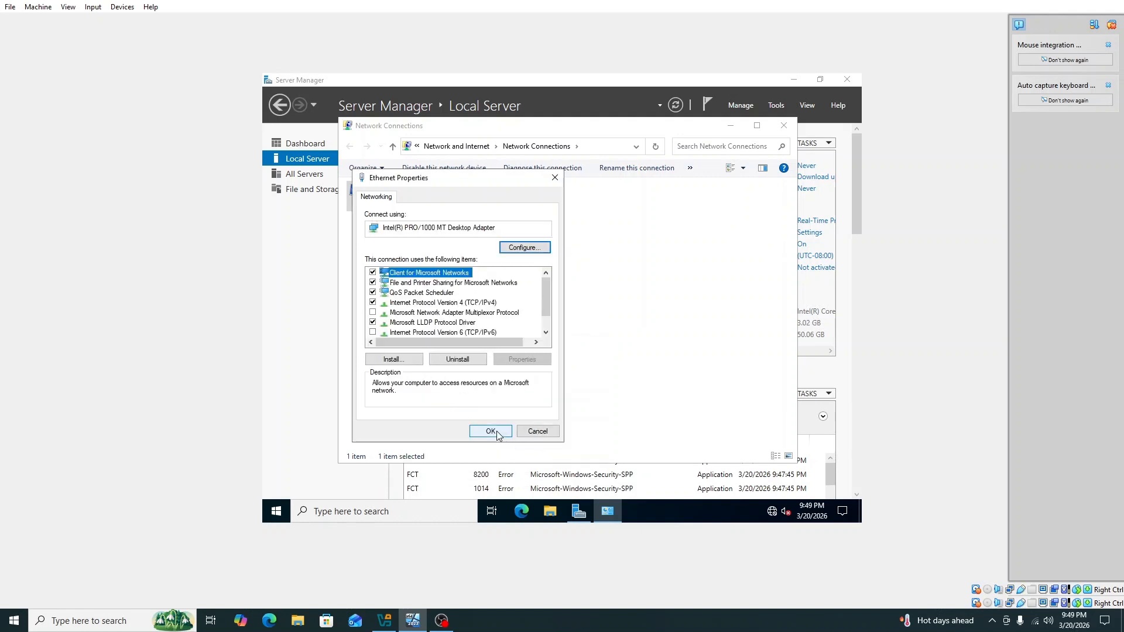
click(491, 432)
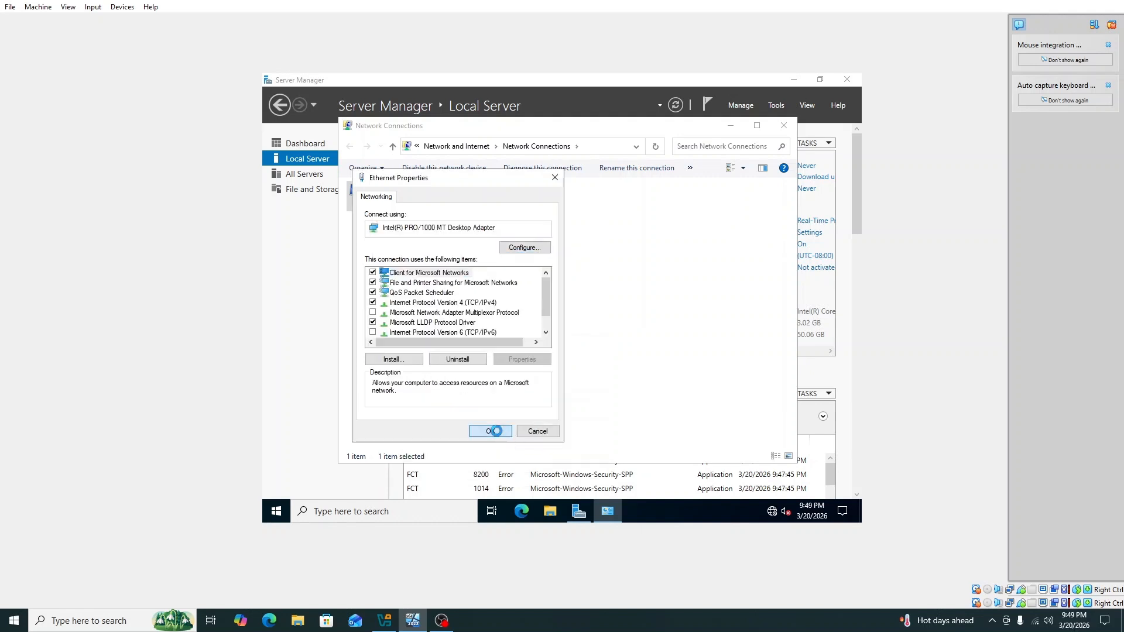
Close Network Connections and refresh Local Server so Ethernet shows 10.20.0.5
click(783, 126)
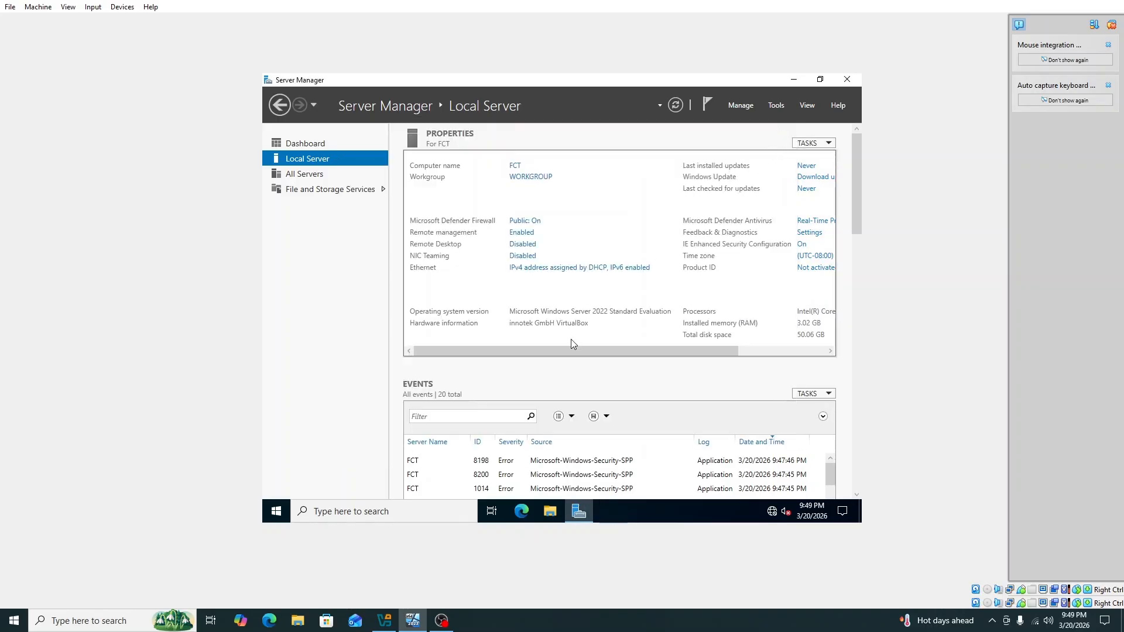
click(675, 104)
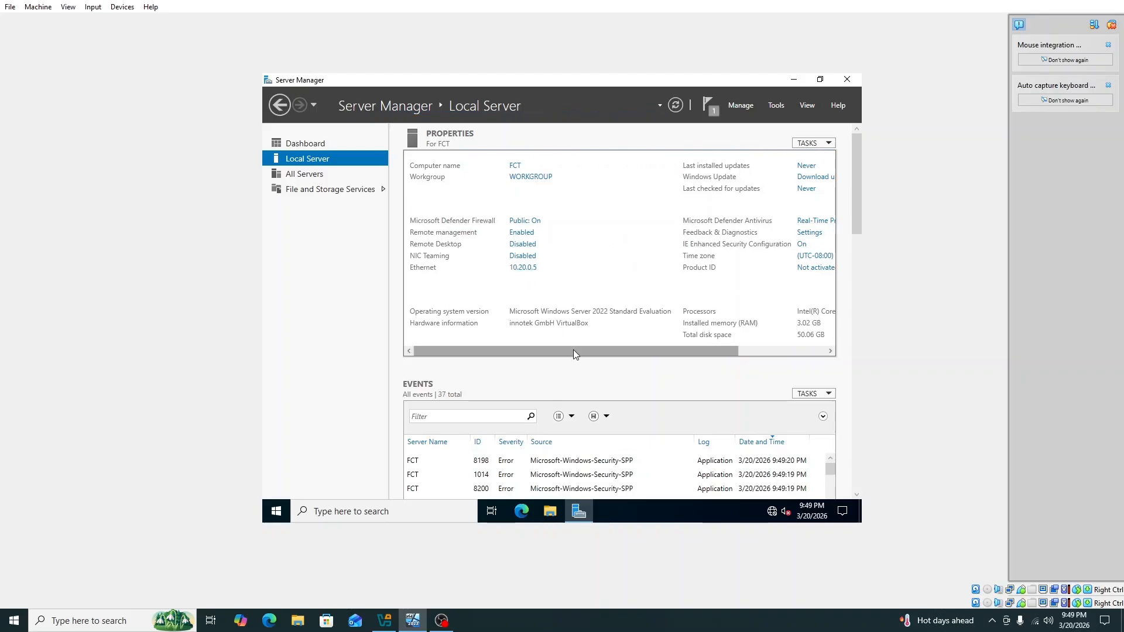
drag(574, 350, 678, 350)
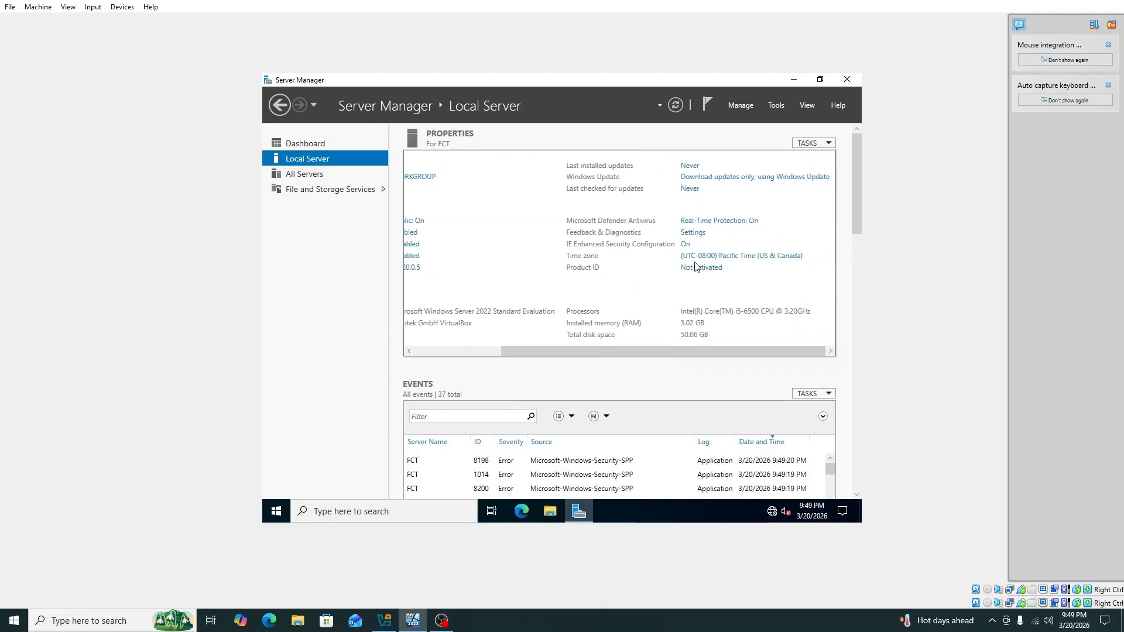
Change the time zone to (UTC+05:30) Sri Jayawardenepura and refresh the properties
click(724, 258)
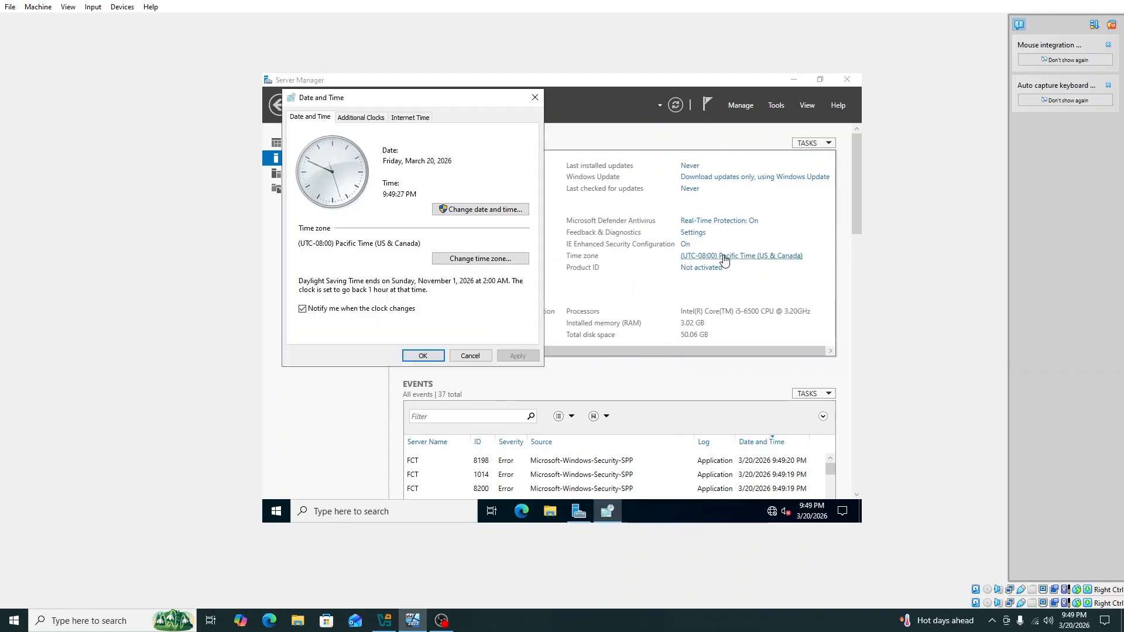
click(498, 259)
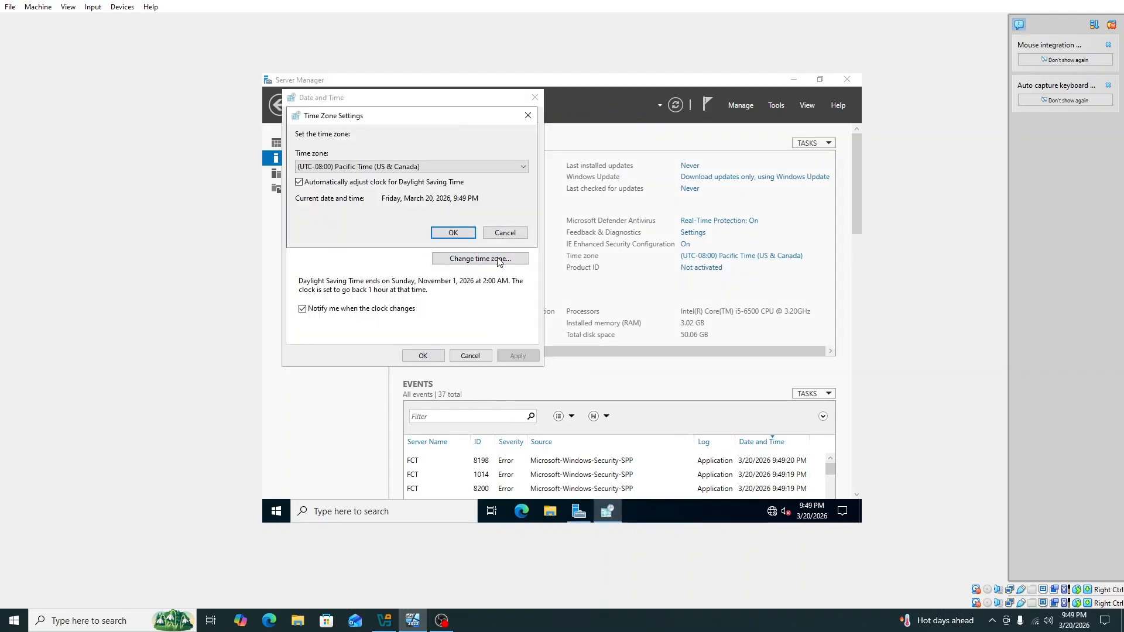
click(460, 167)
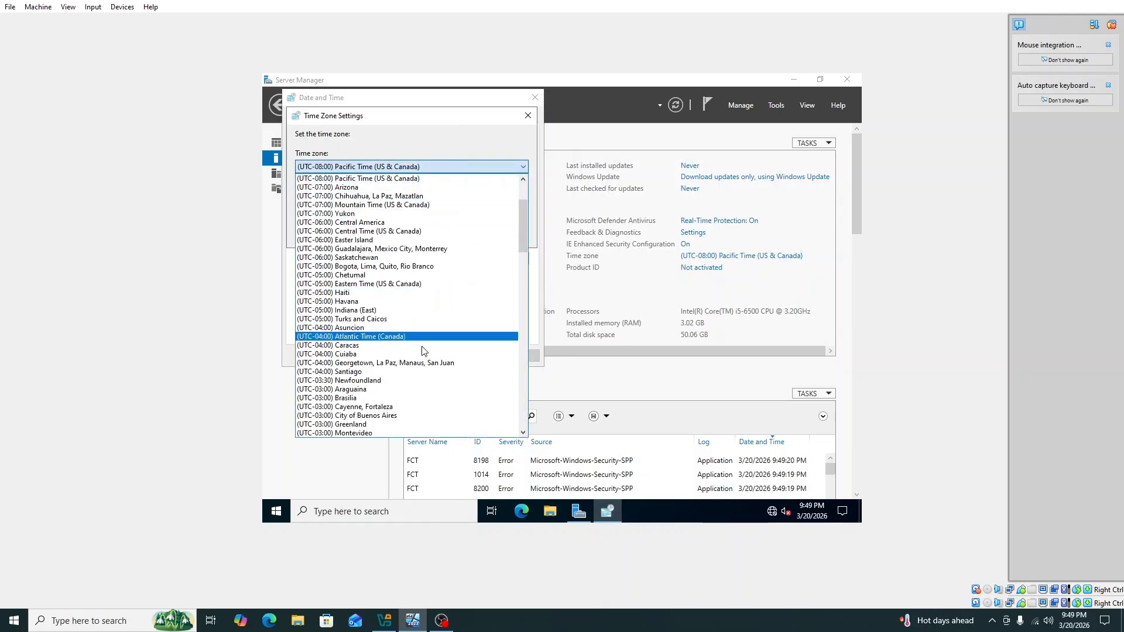
scroll(424, 359, down, 3)
scroll(424, 359, down, 19)
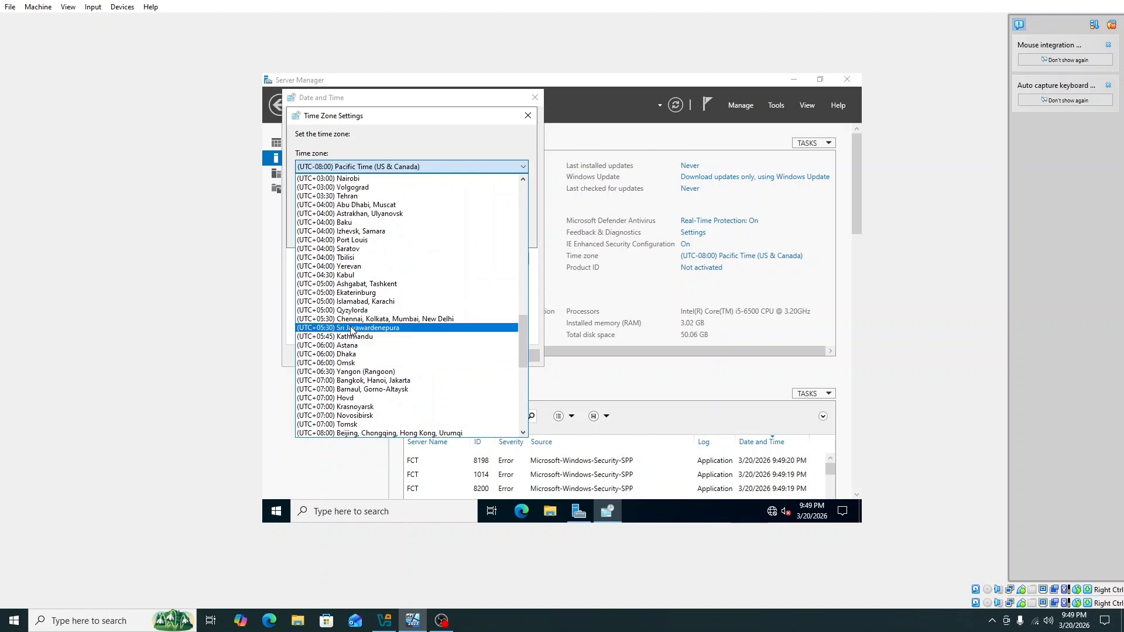
click(353, 328)
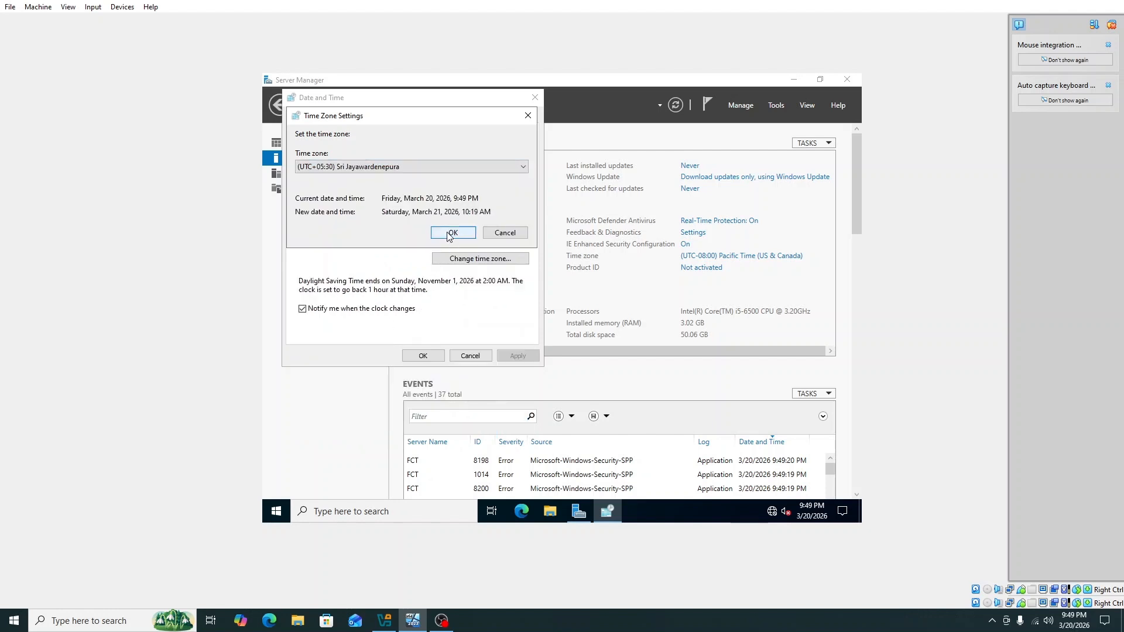
click(449, 236)
click(425, 355)
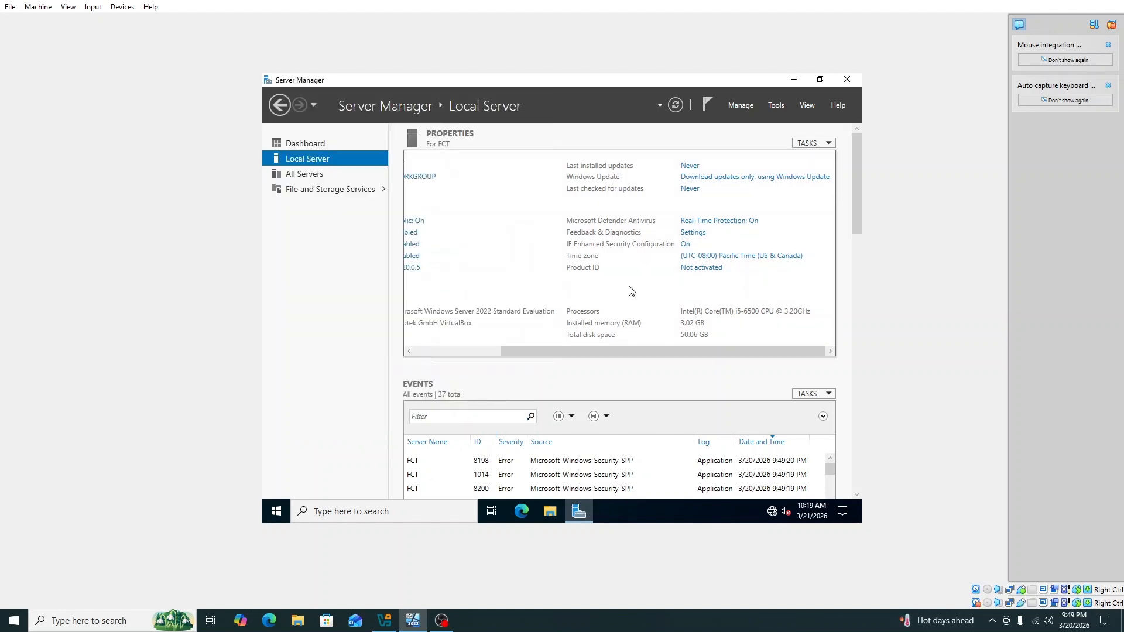
click(675, 105)
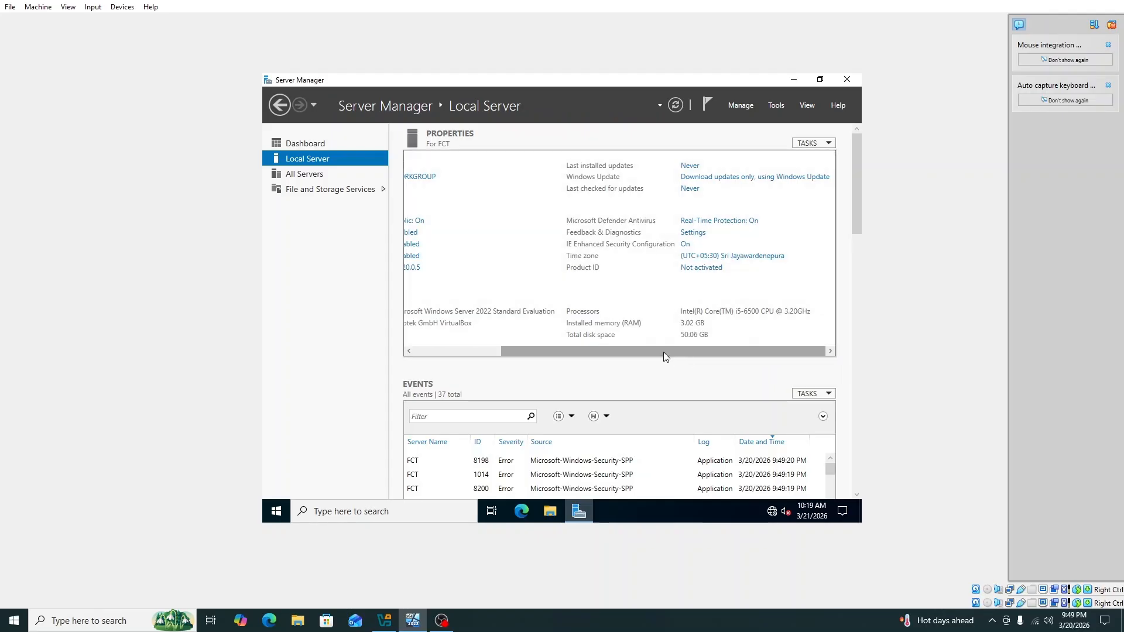
drag(663, 352, 521, 355)
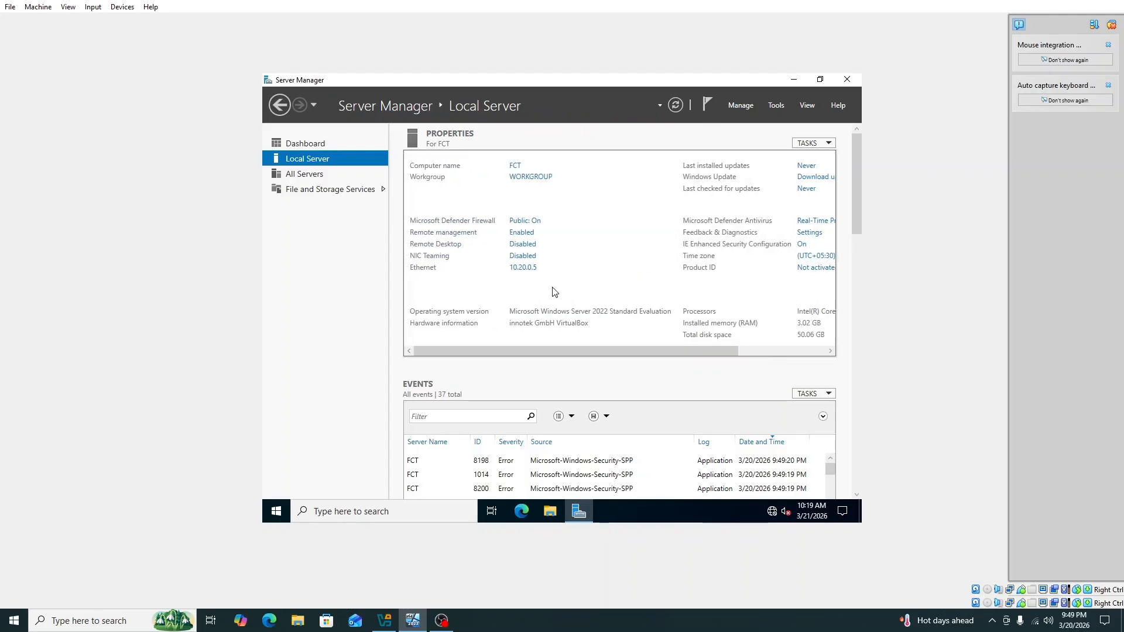
Start the Add Roles and Features wizard with role-based installation targeting server FCT
click(741, 106)
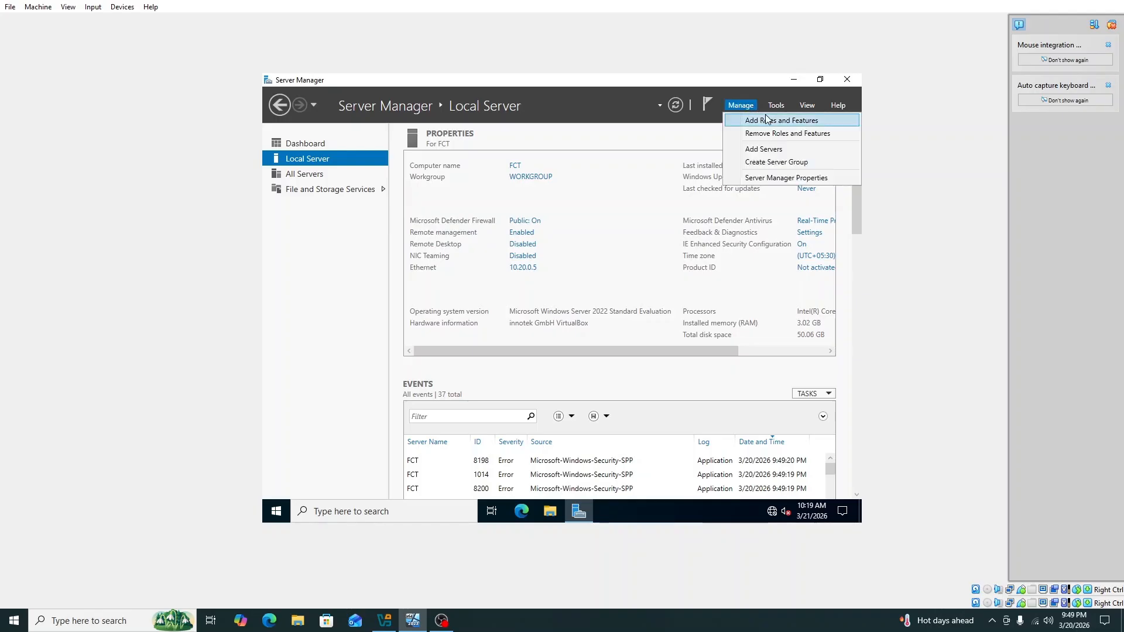
click(768, 120)
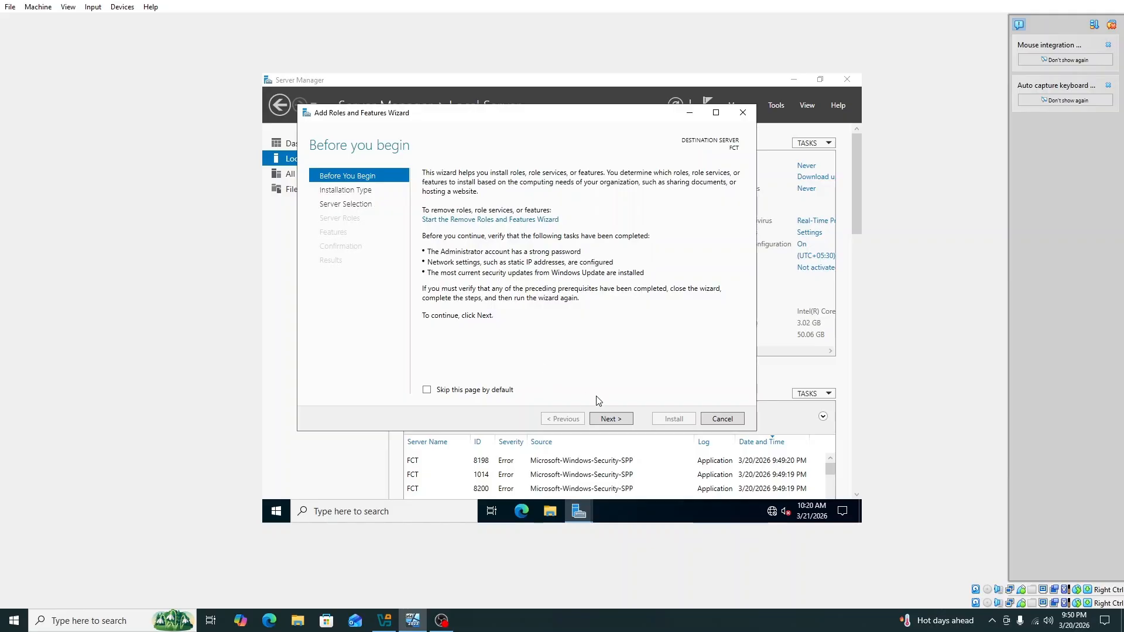
click(615, 420)
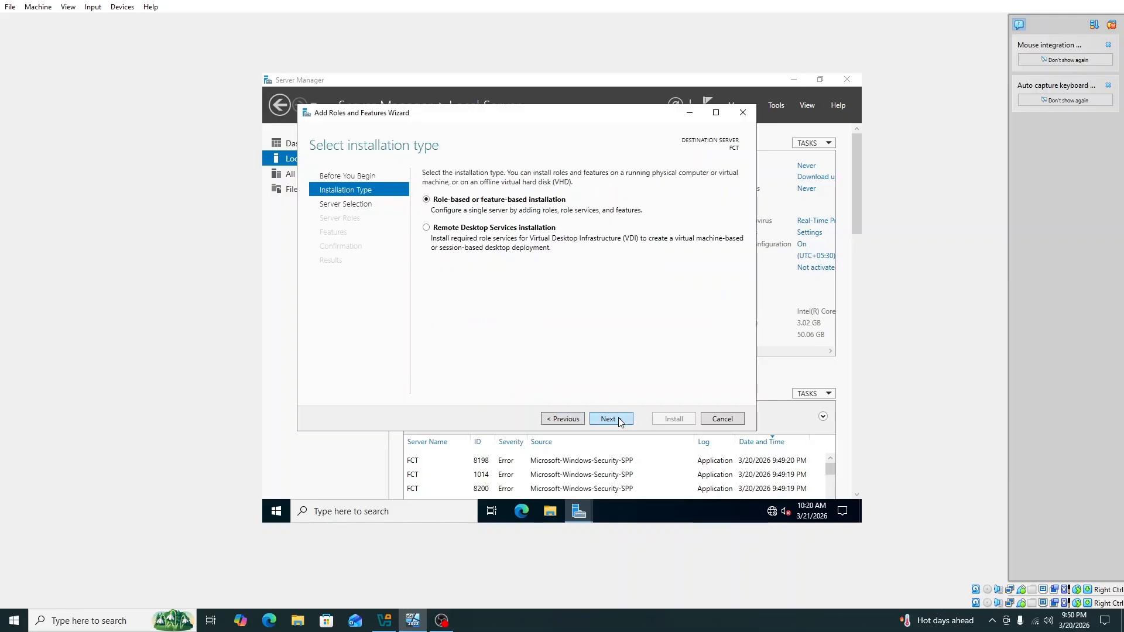
click(620, 421)
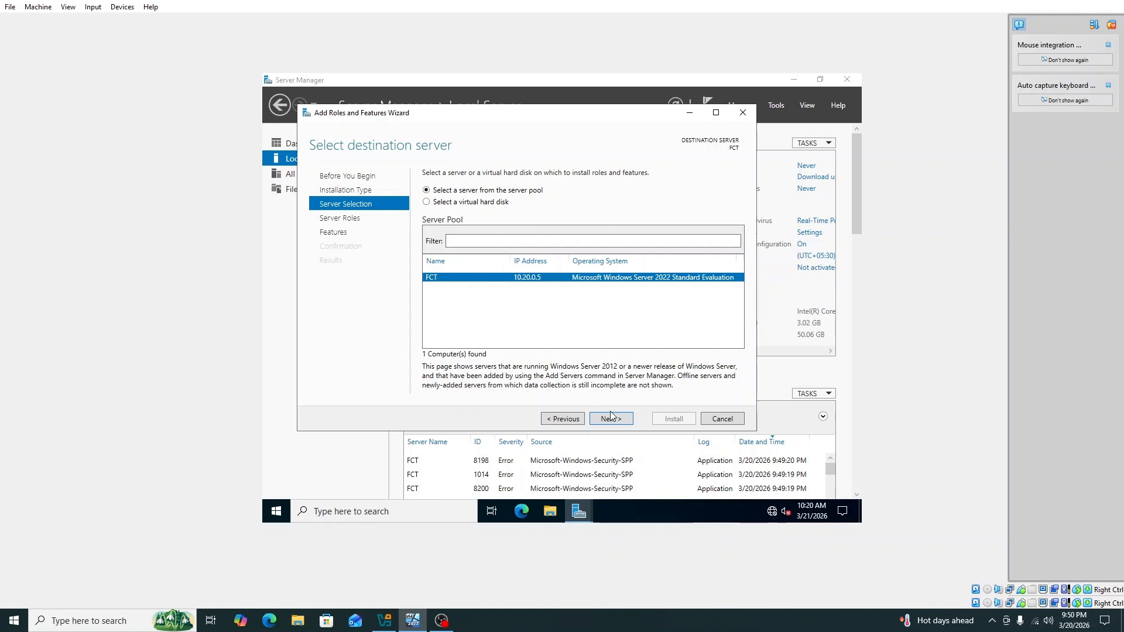
click(612, 417)
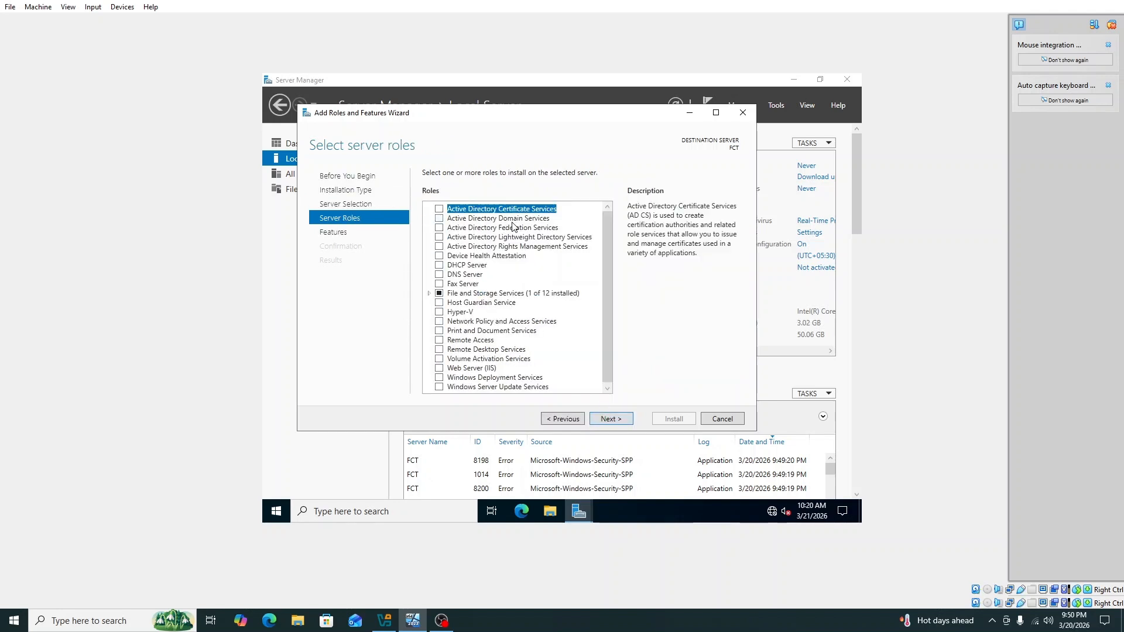
Select Active Directory Domain Services with its management tools and install it
click(439, 219)
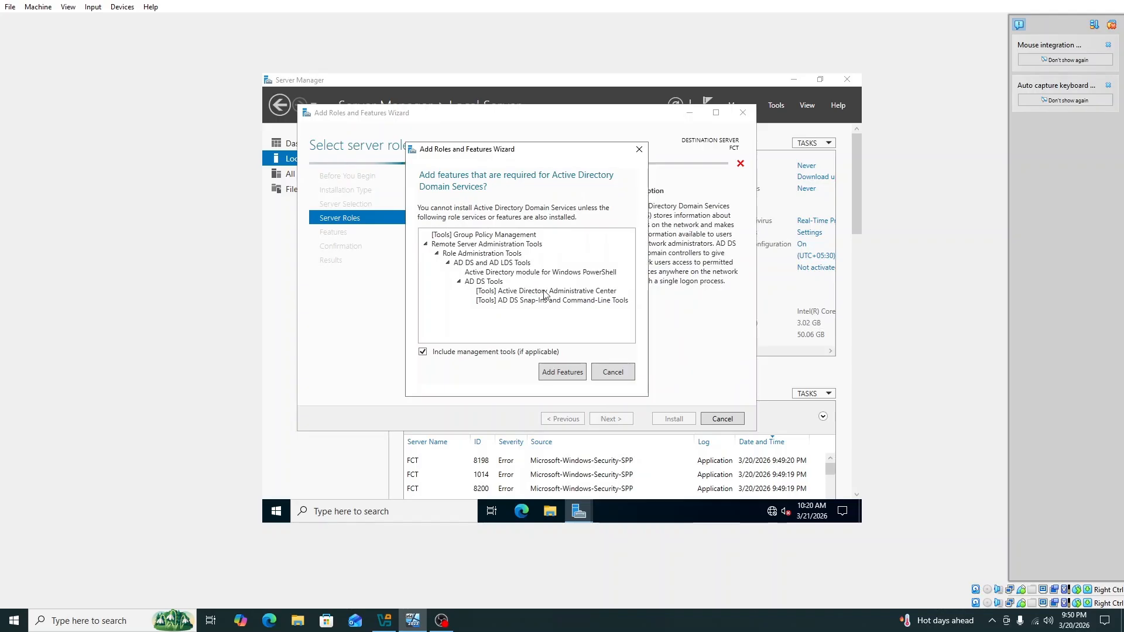
click(568, 376)
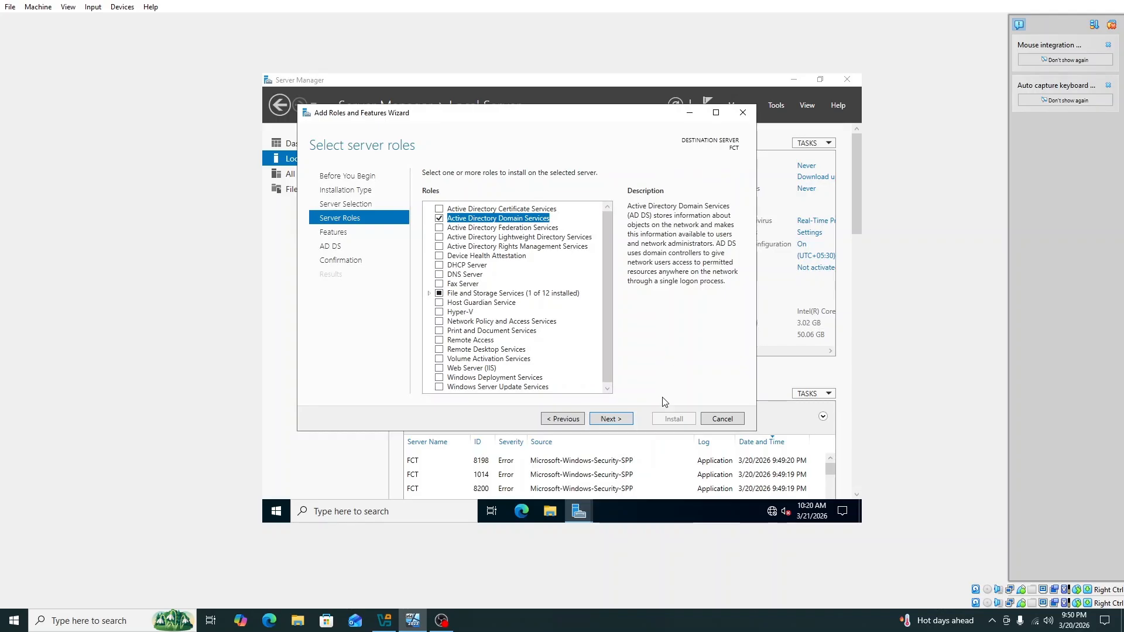
click(609, 425)
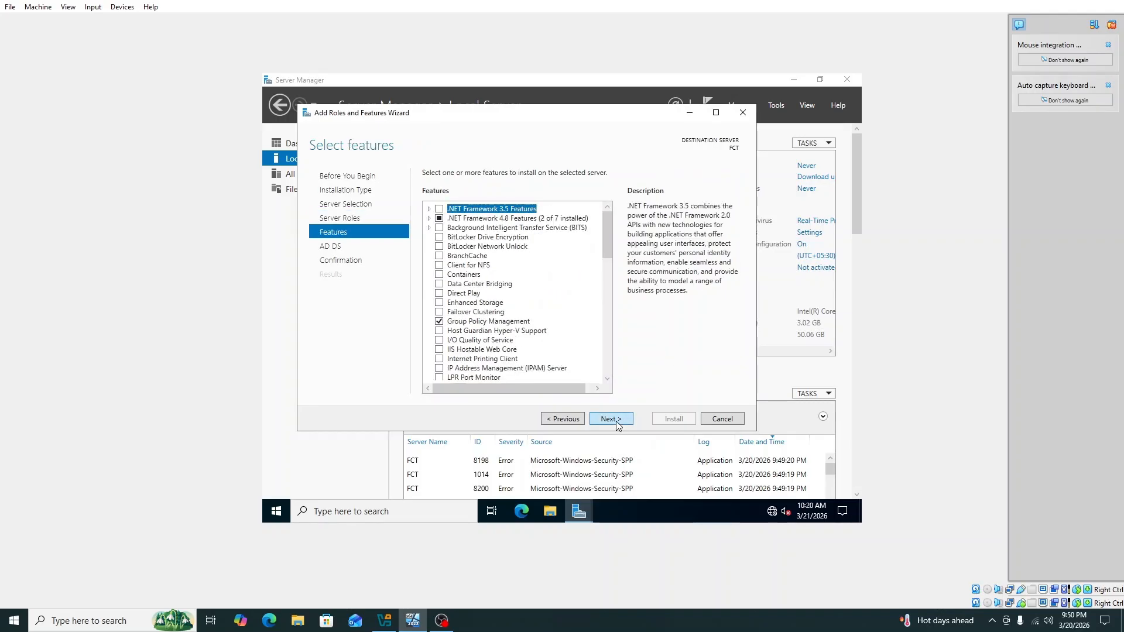
click(615, 423)
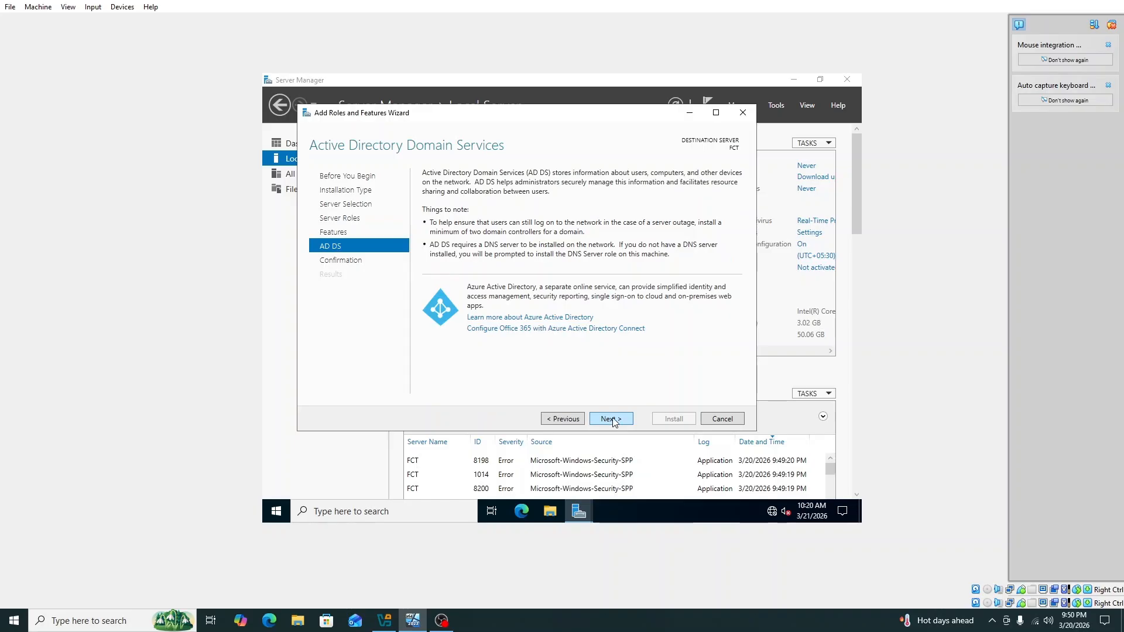
click(613, 422)
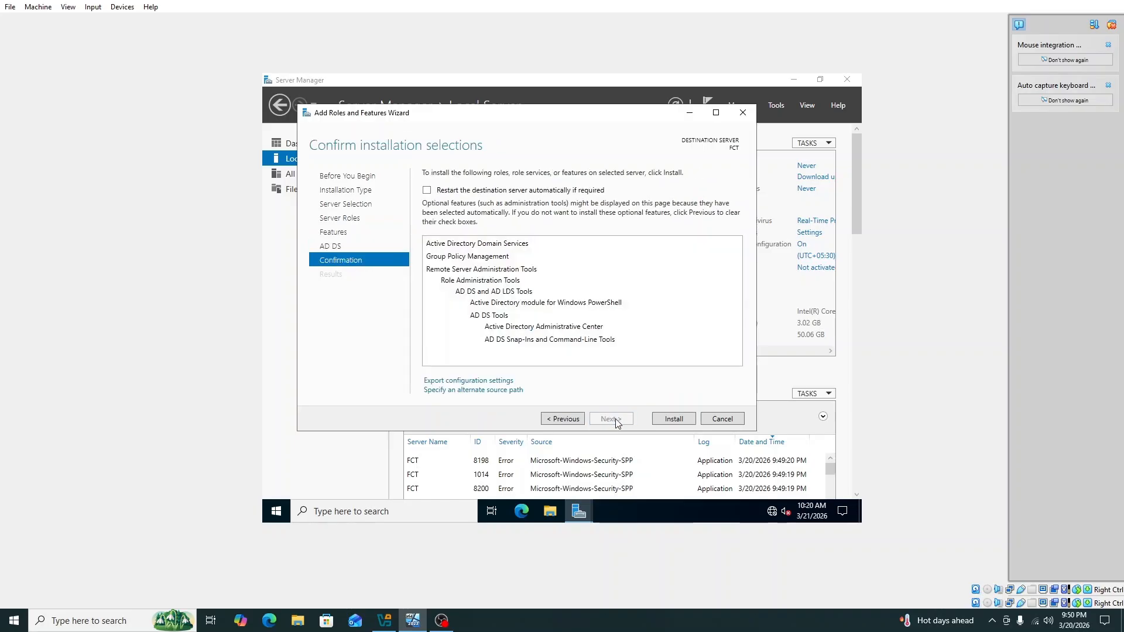
click(667, 420)
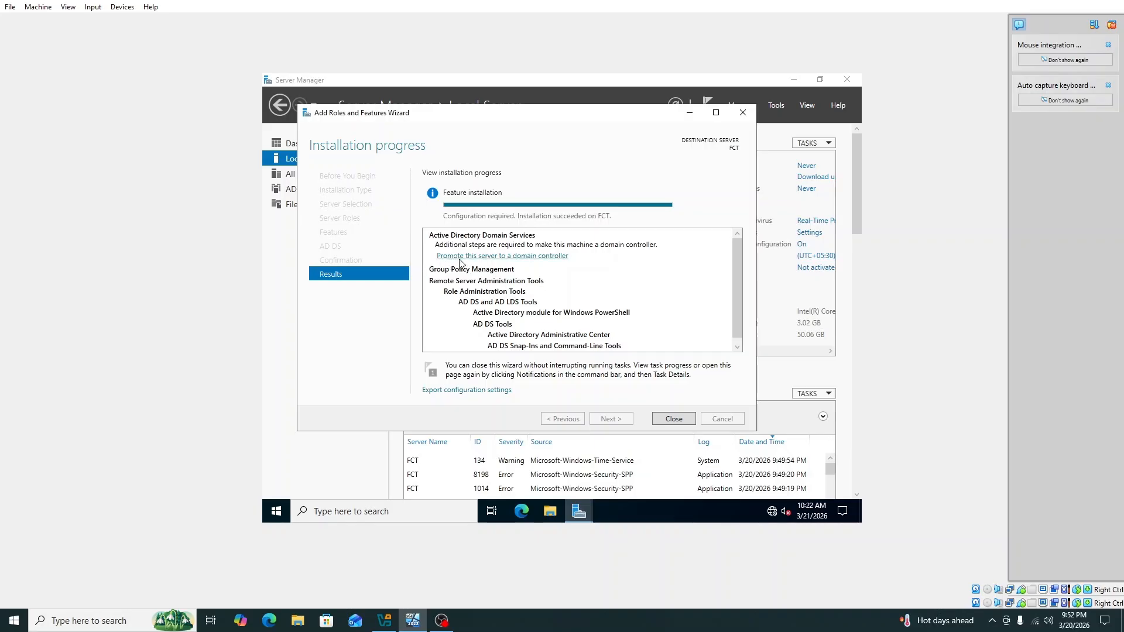
Promote the server to a domain controller in a new forest with root domain kln.ac.lk
click(674, 419)
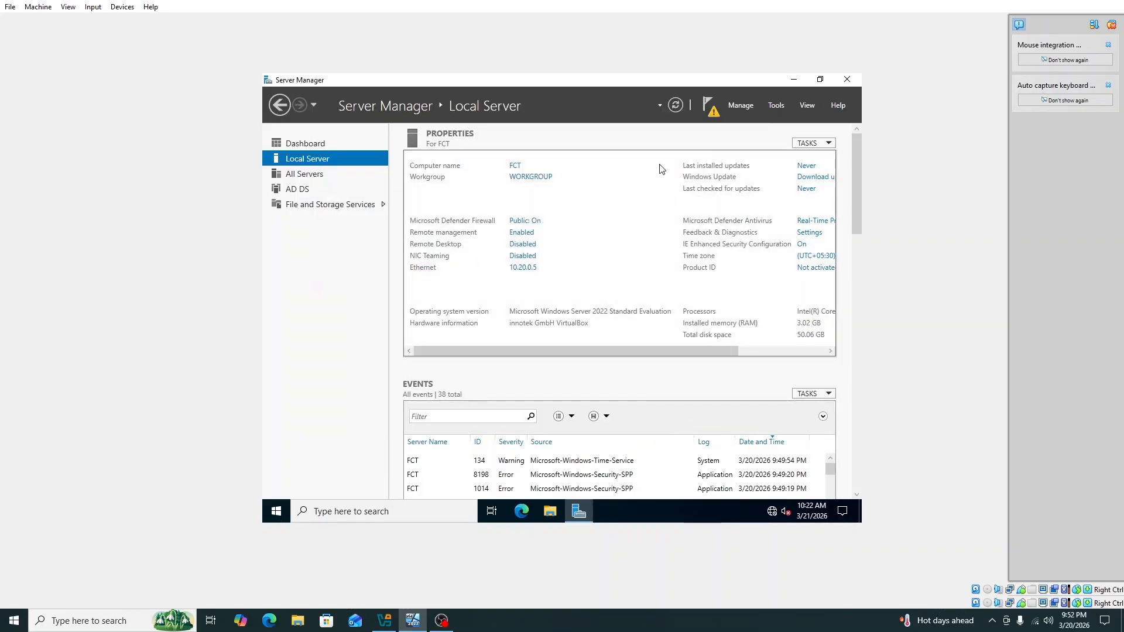
click(711, 109)
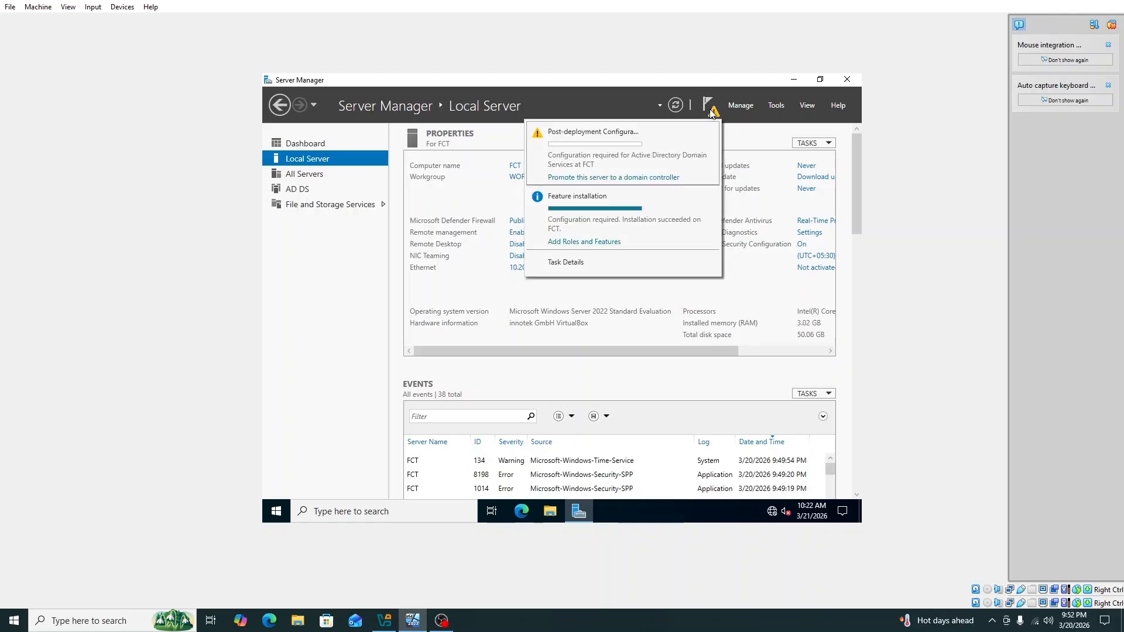
click(600, 177)
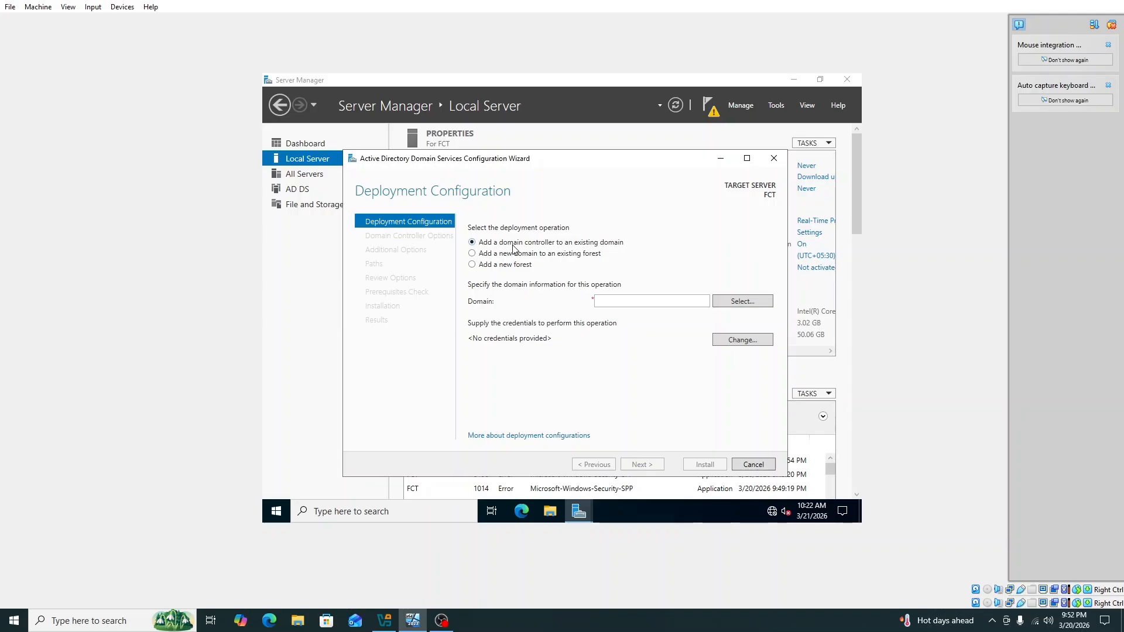
click(472, 265)
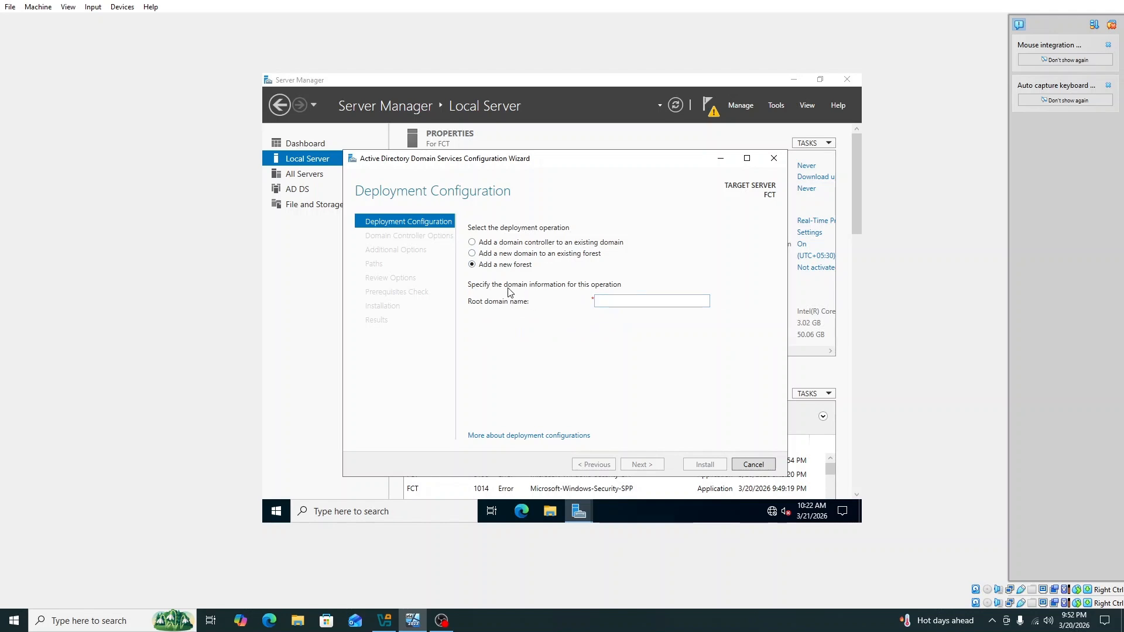
click(621, 300)
text(kln)
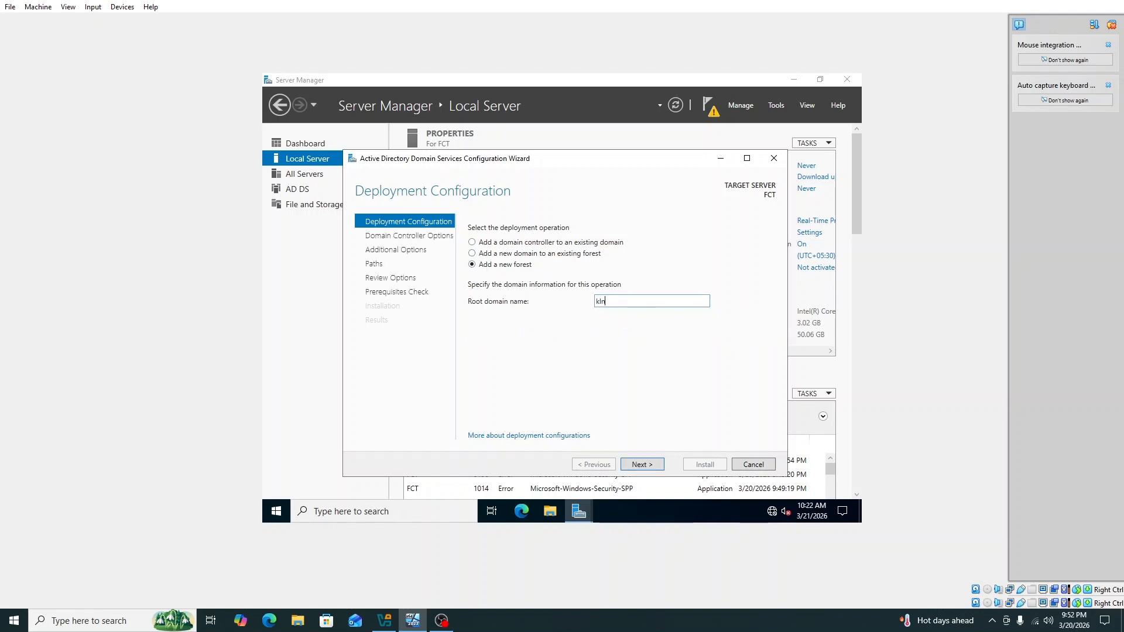
text(.ac.lk)
click(641, 464)
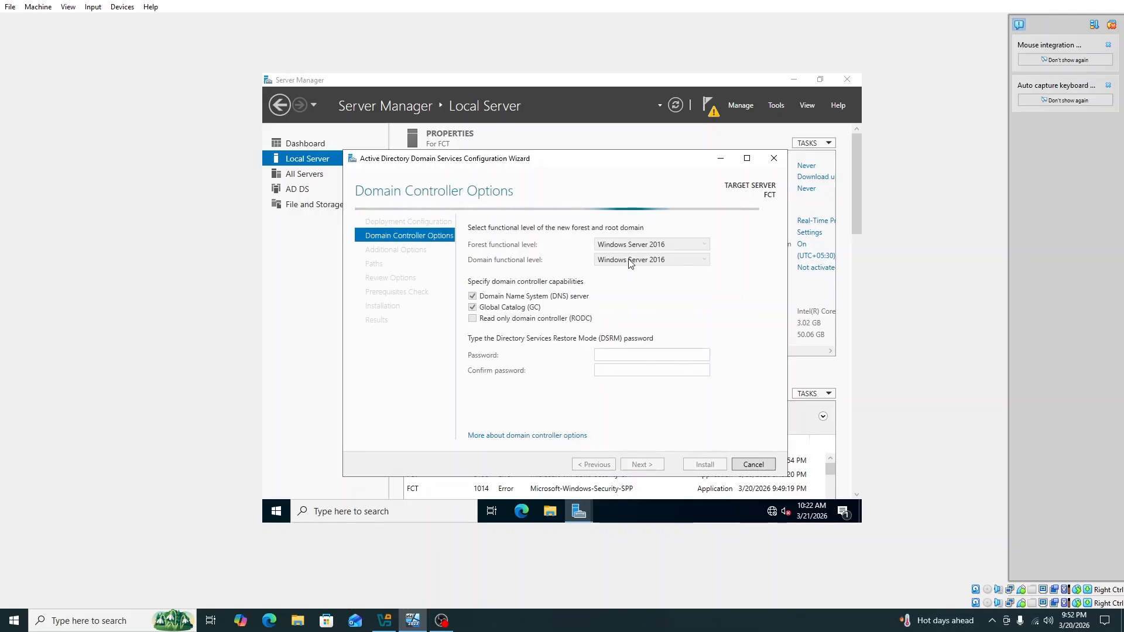
Enter and confirm the DSRM password, then continue to DNS Options
click(619, 350)
text(P)
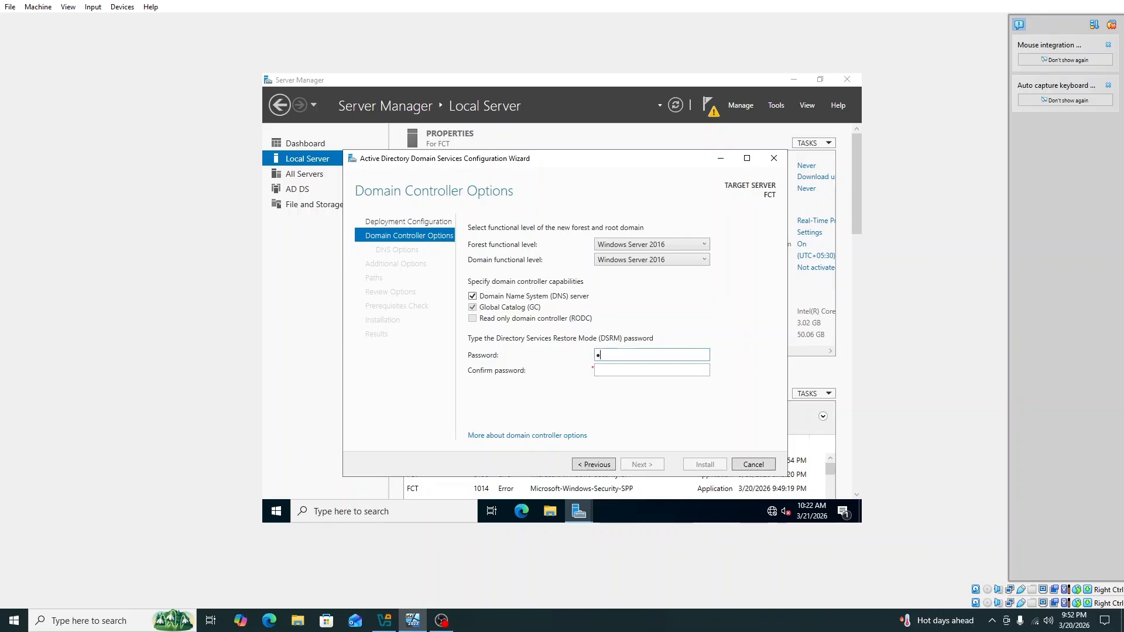
text(ass)
click(629, 371)
text(Pas)
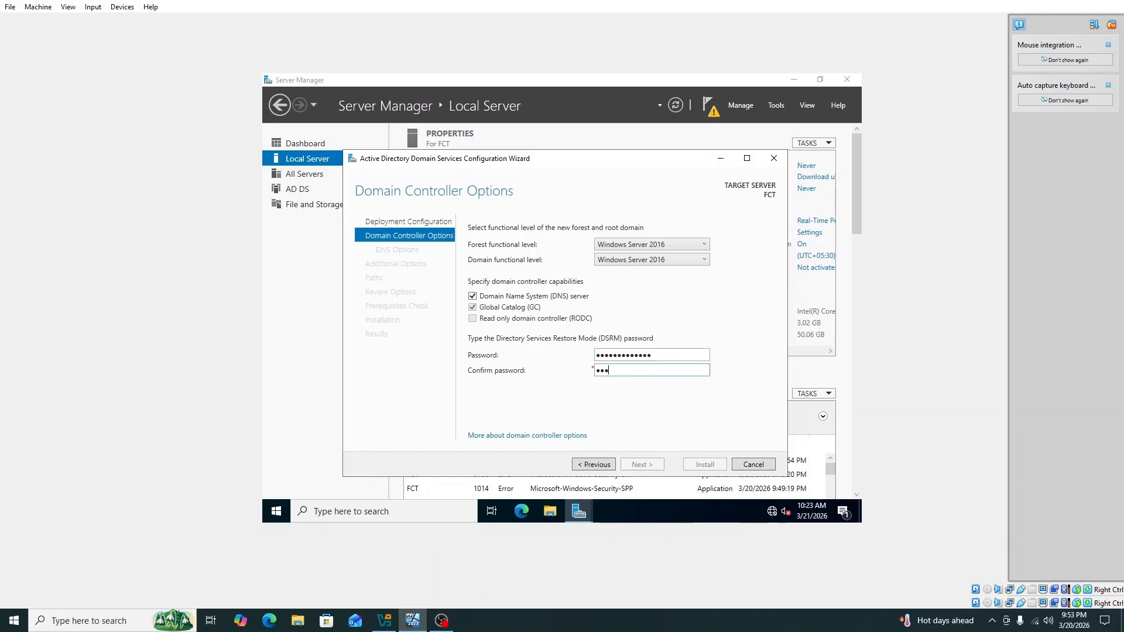
text(swo)
text(rd@1234)
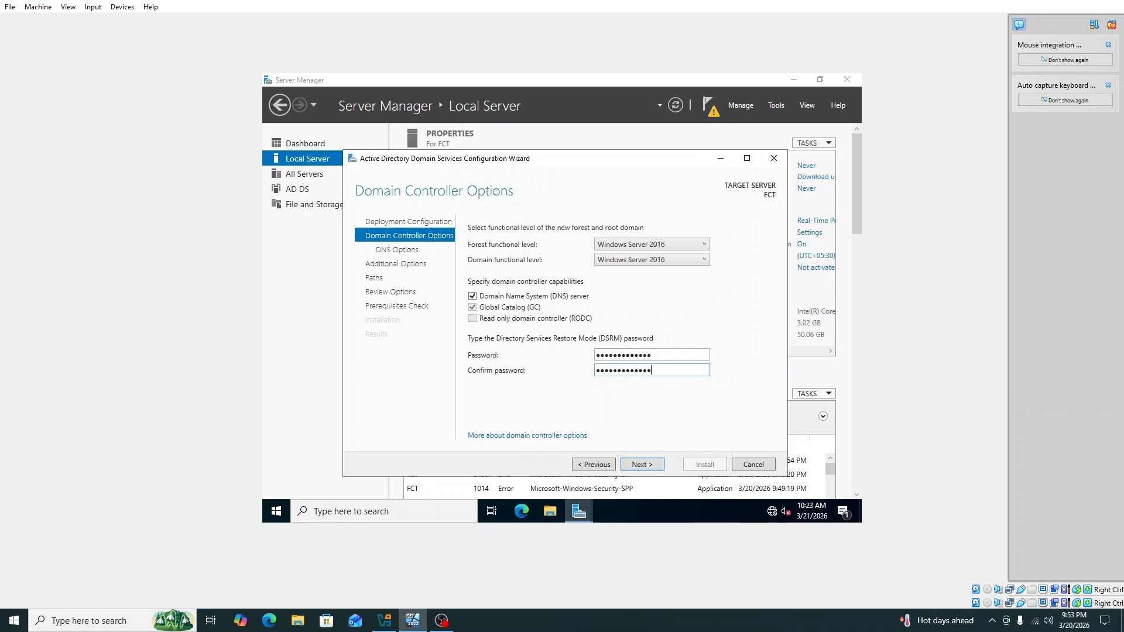
click(646, 466)
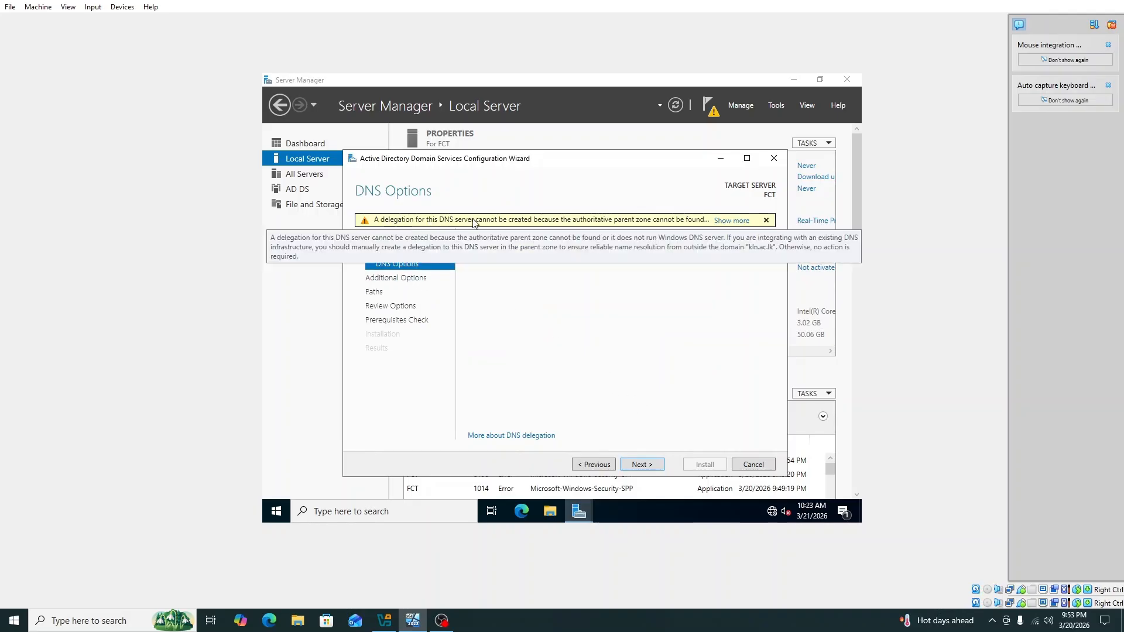
Accept DNS options, NetBIOS name KLN and default paths through to the prerequisites check
click(653, 464)
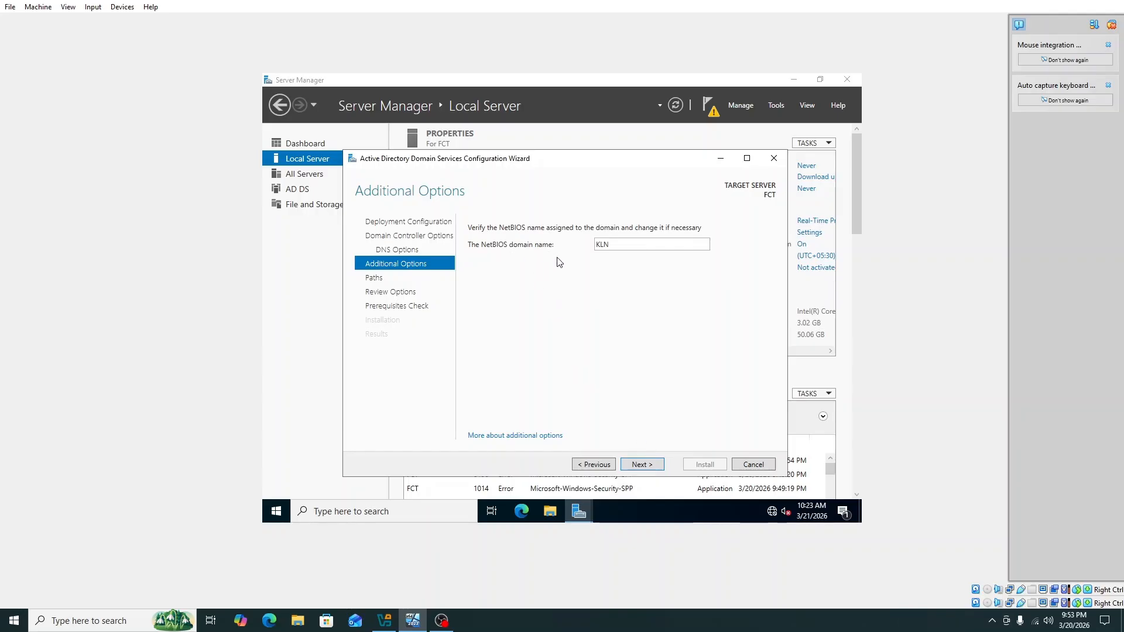
click(644, 467)
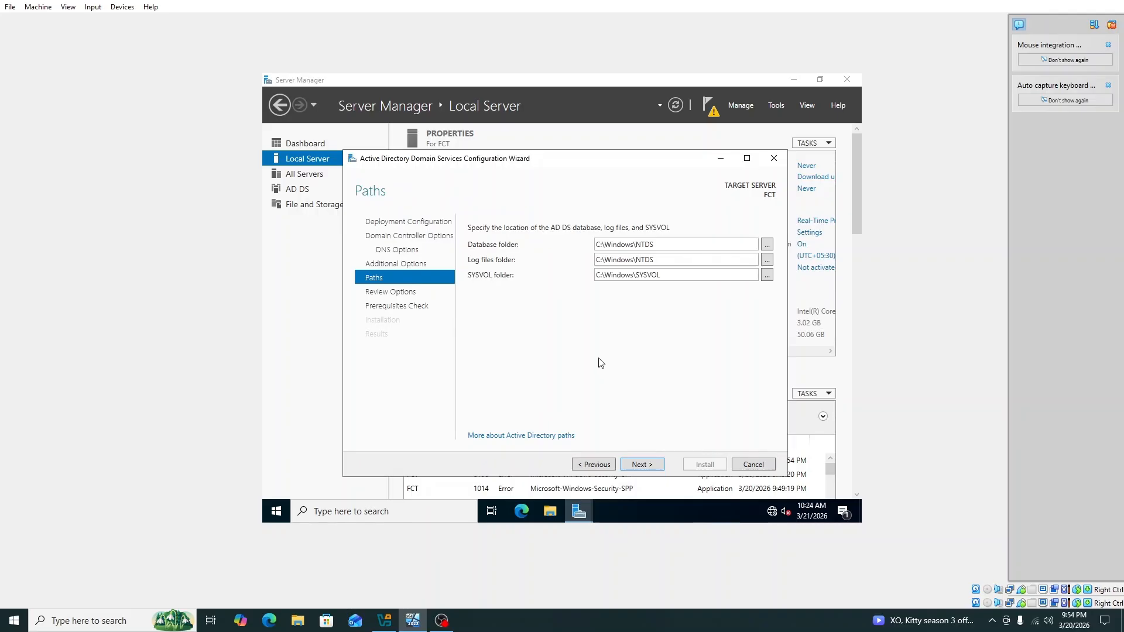
click(642, 466)
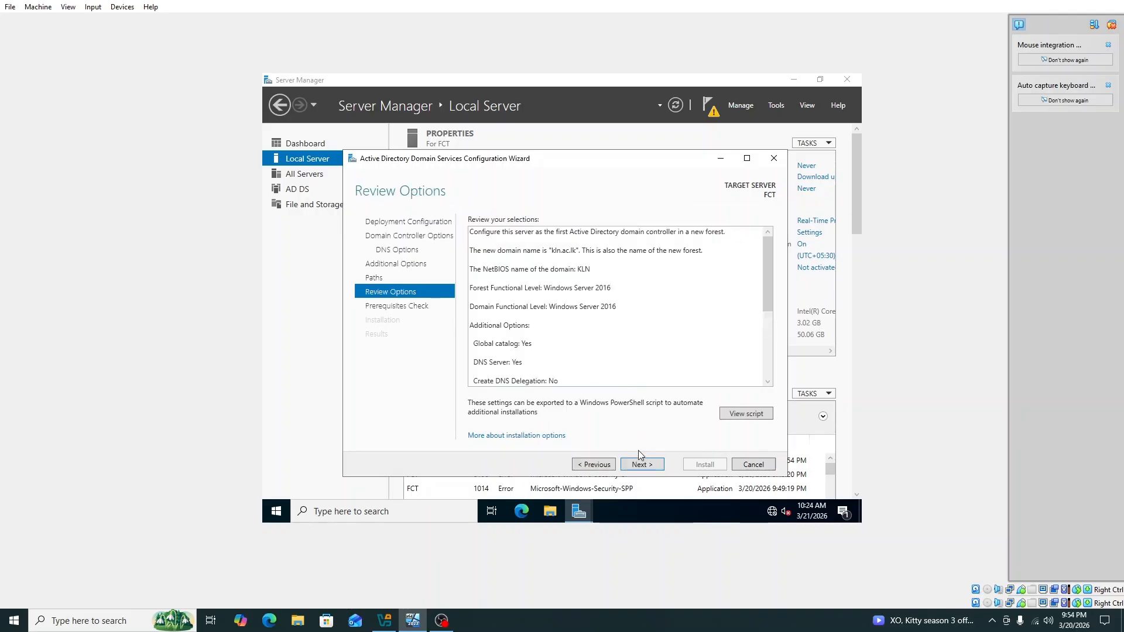
click(644, 466)
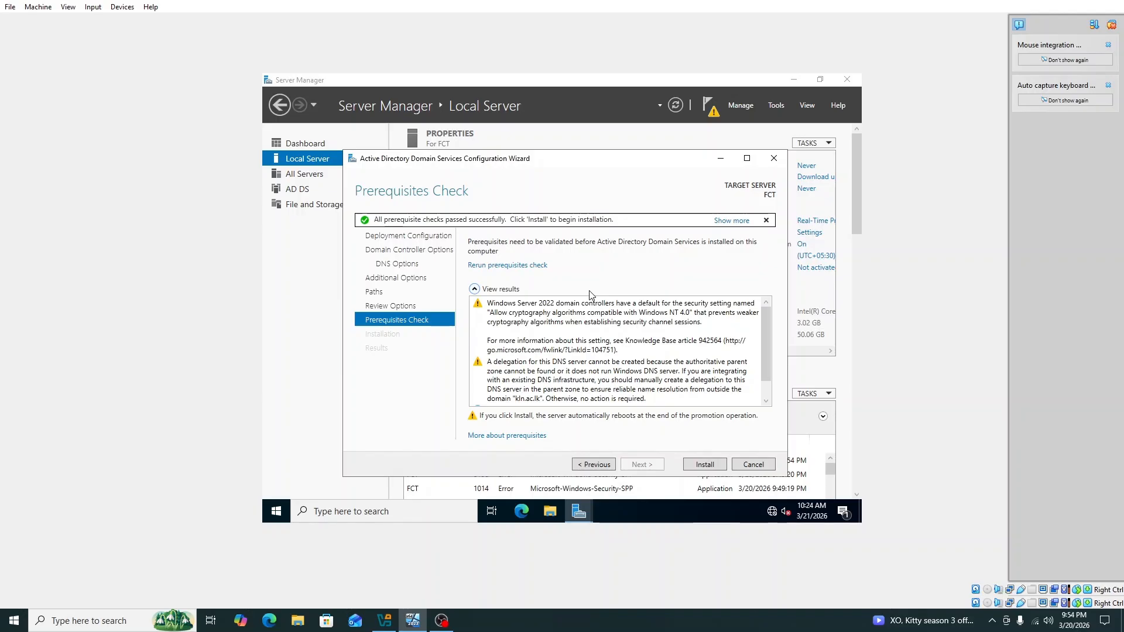
Review the passed prerequisite results and install the domain controller configuration
scroll(589, 301, down, 1)
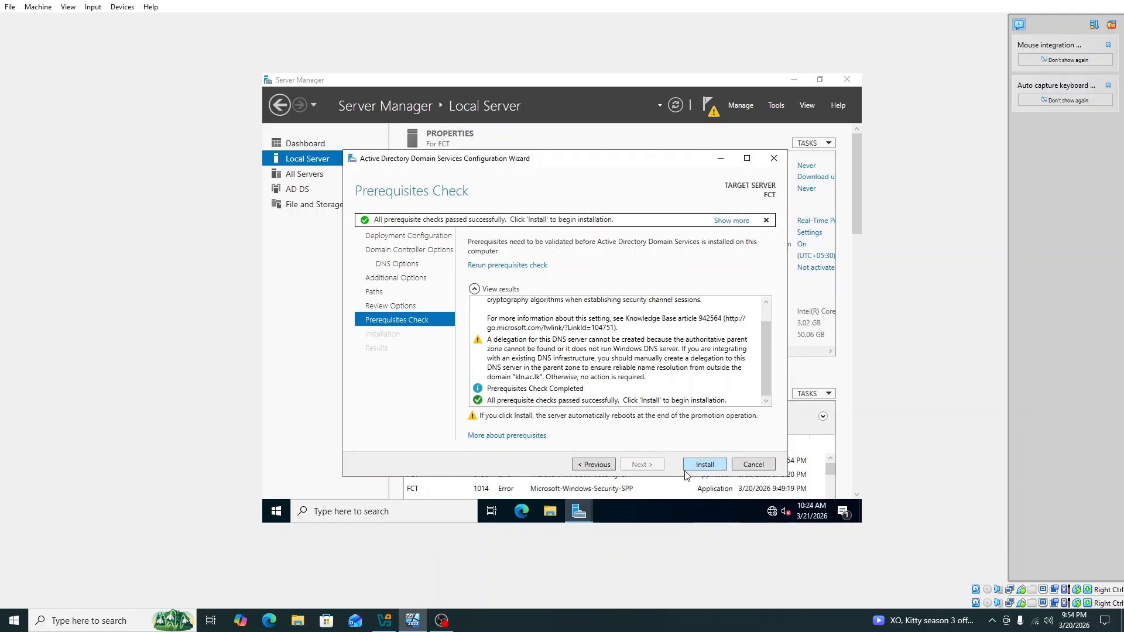
click(698, 465)
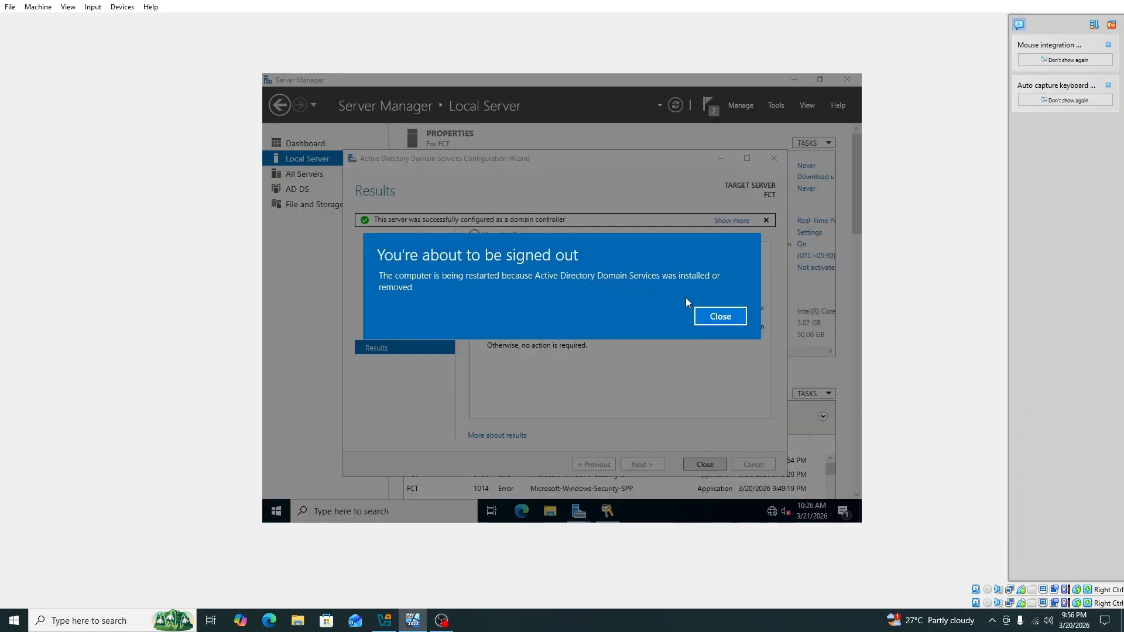
Dismiss the sign-out notice, close the AD DS wizard, and restart the server
click(728, 316)
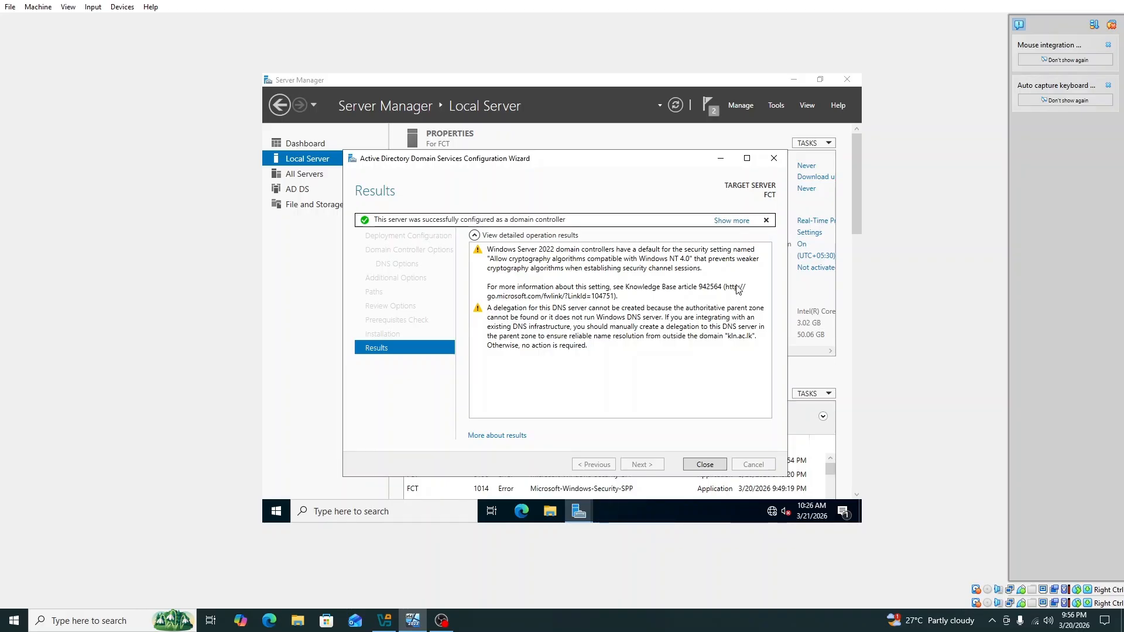
click(714, 462)
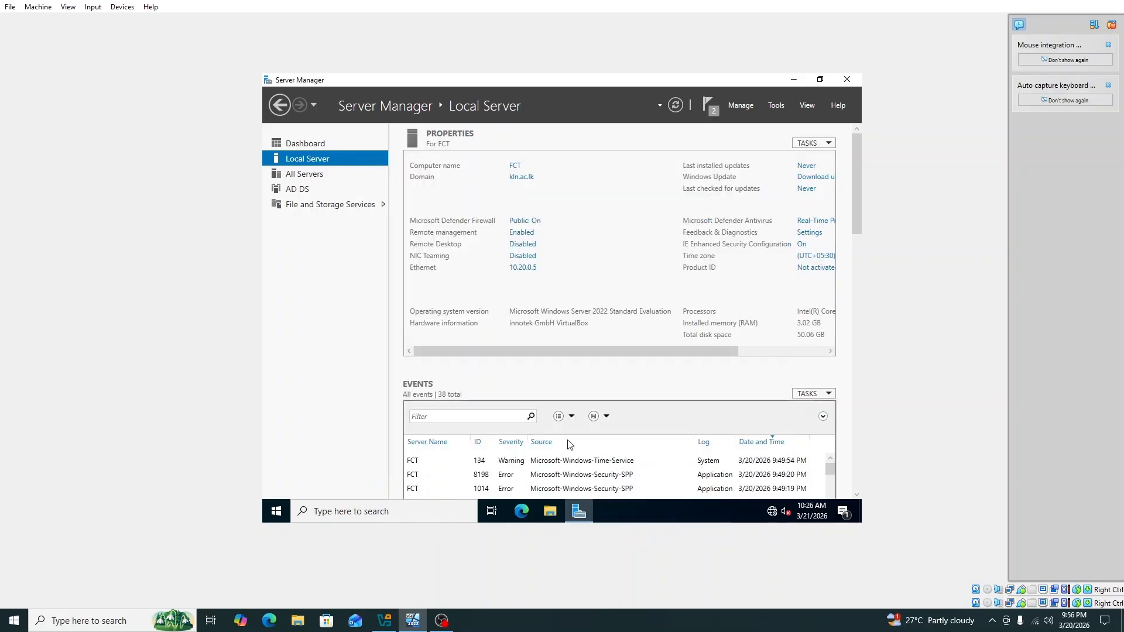
click(286, 515)
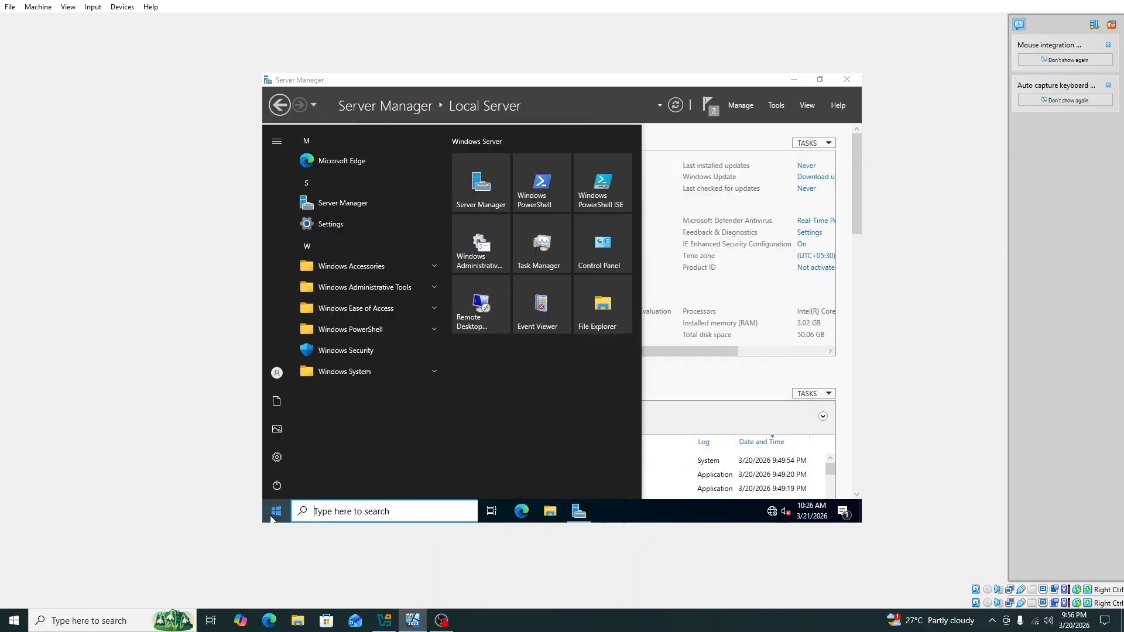
click(282, 493)
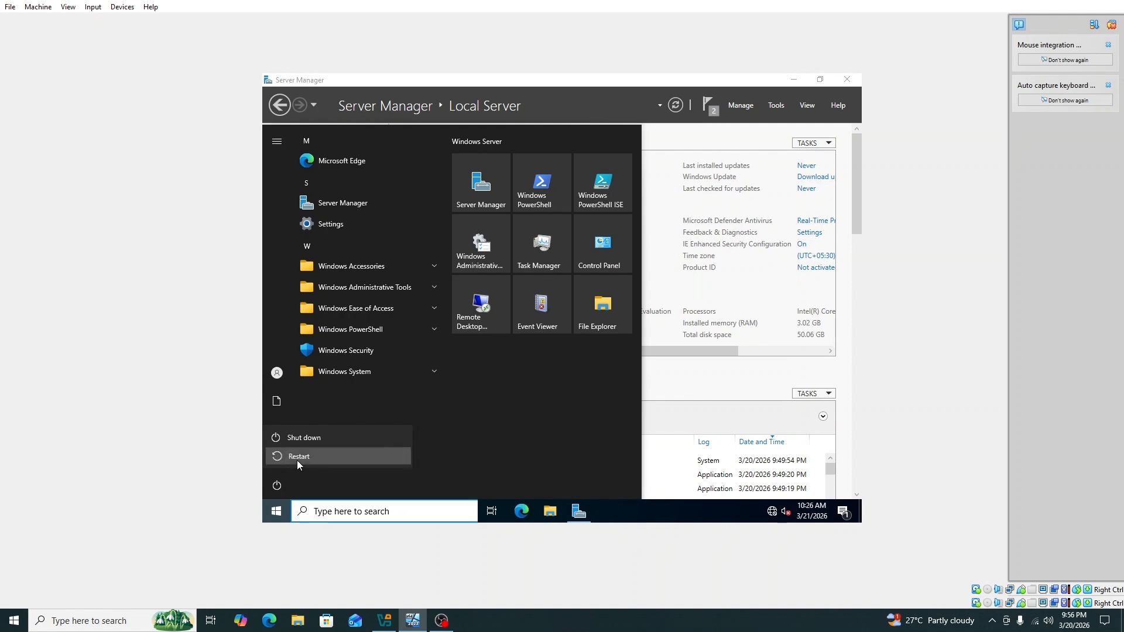
click(297, 460)
click(441, 455)
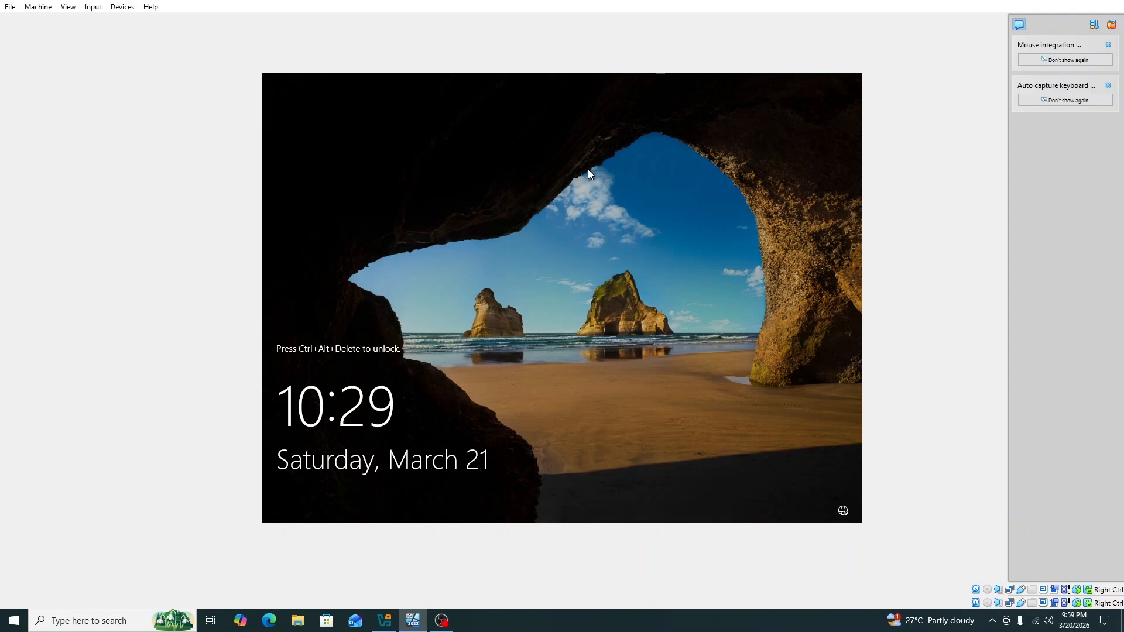
After the reboot, press Ctrl+Alt+Delete to reach the Administrator sign-in prompt
key(ctrl+alt+Delete)
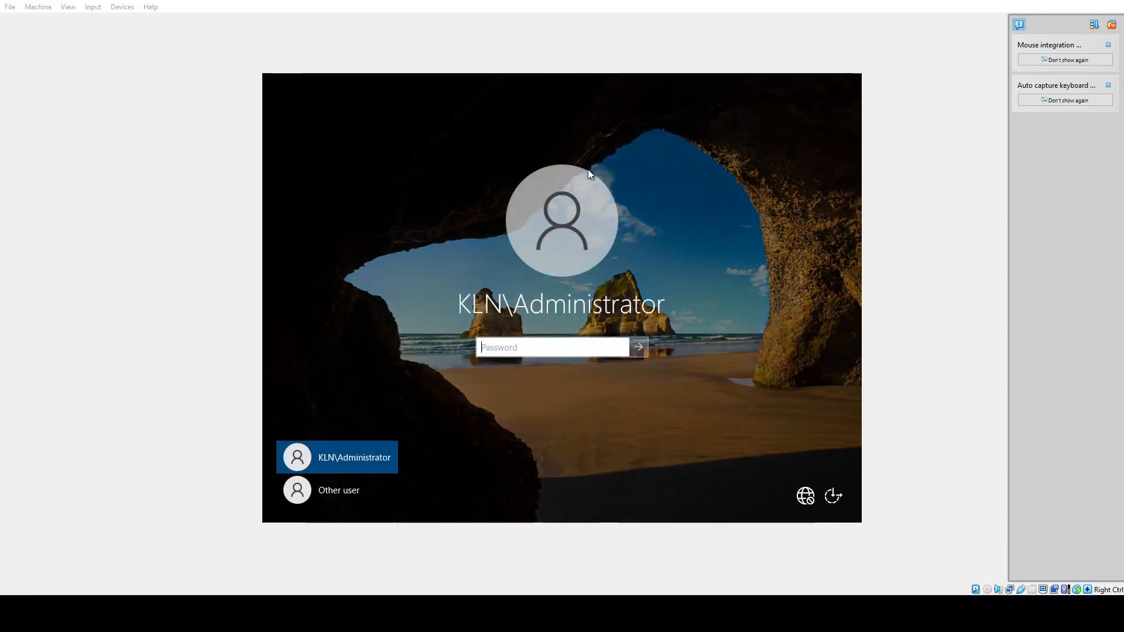
Enter the domain Administrator password to sign in and load Server Manager
text(P)
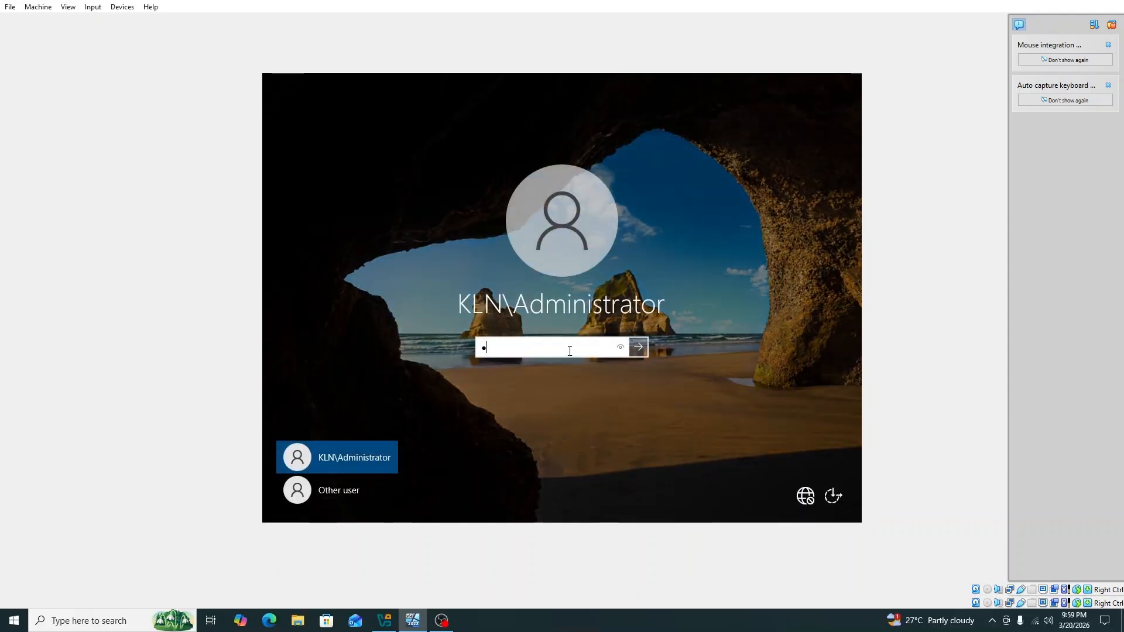
text(@ssw0r)
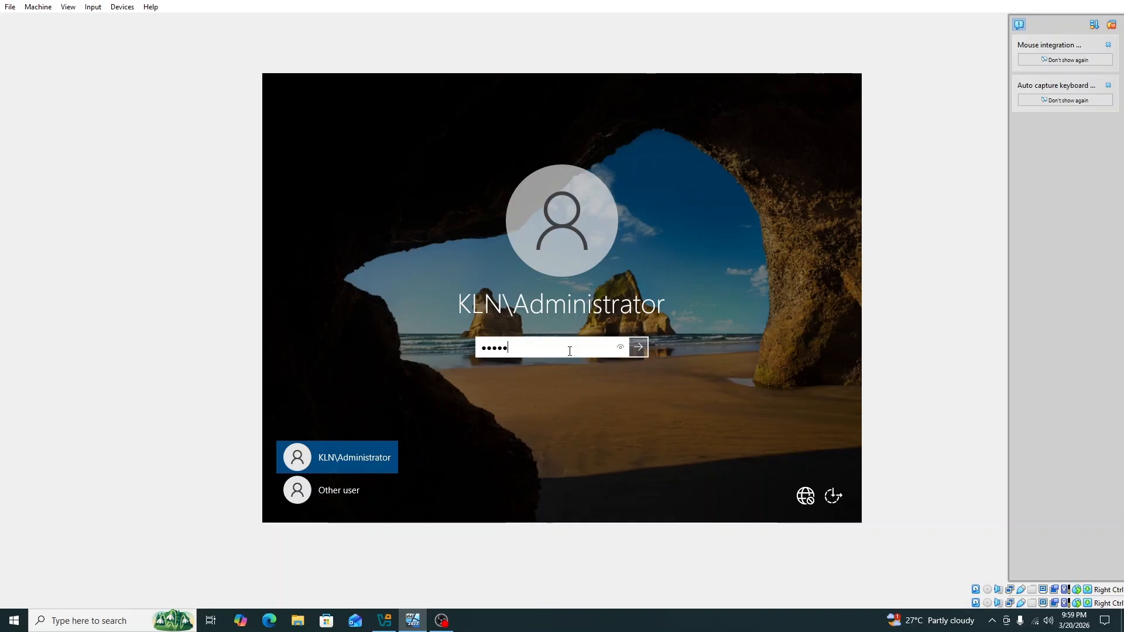
text(d123!)
key(Return)
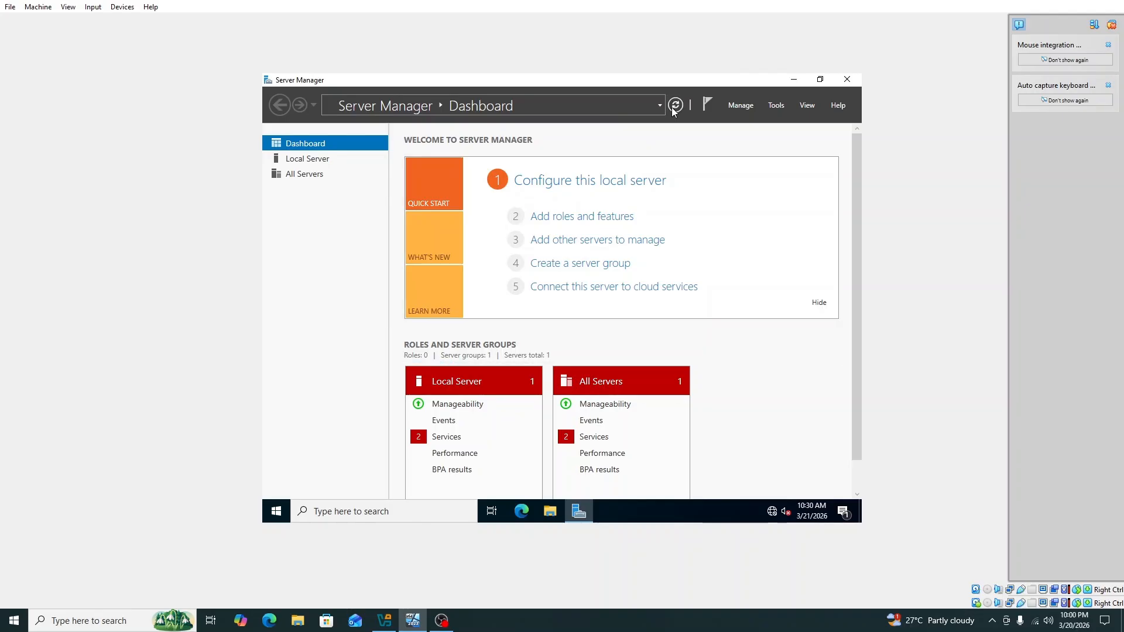
Restart Server Manager from the Start menu so the dashboard lists AD DS and DNS, then open Tools
click(846, 79)
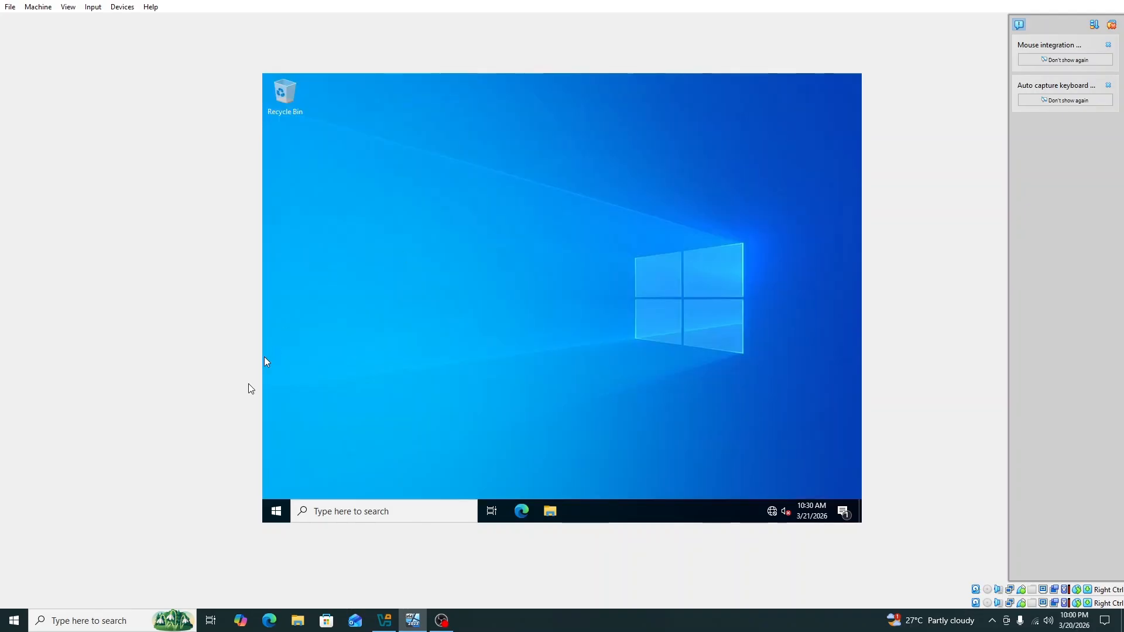
click(278, 506)
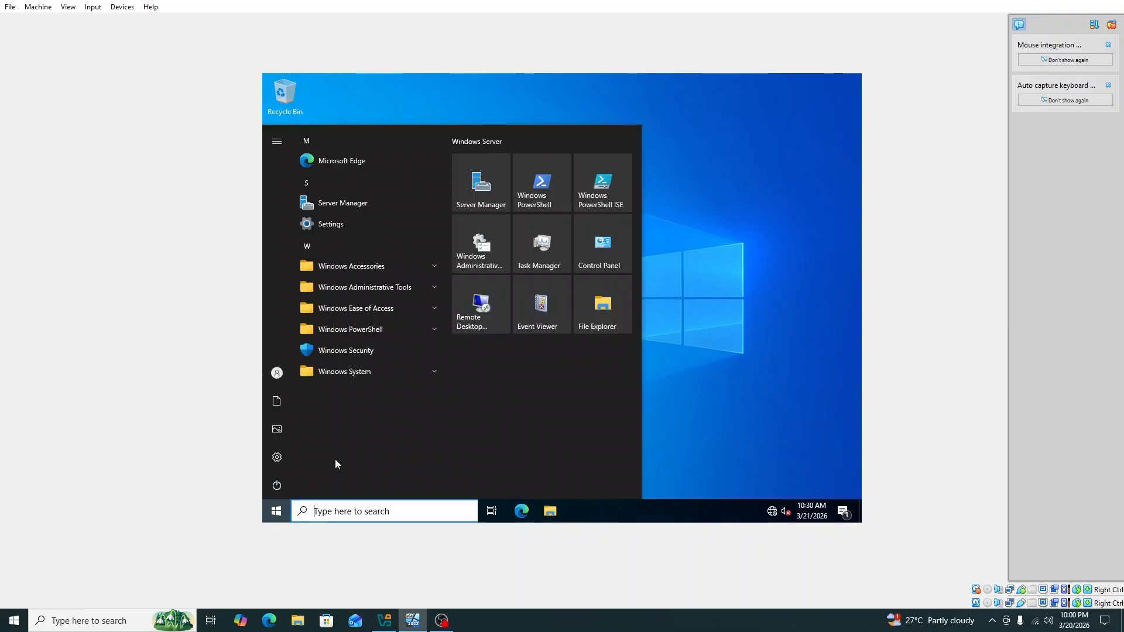
click(500, 194)
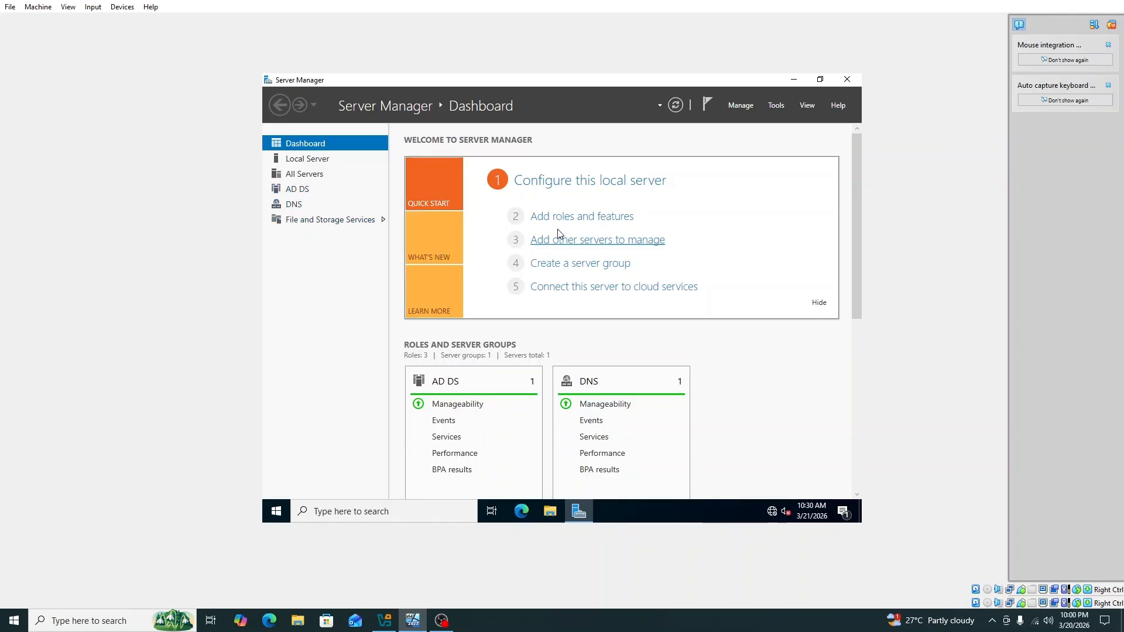
click(777, 107)
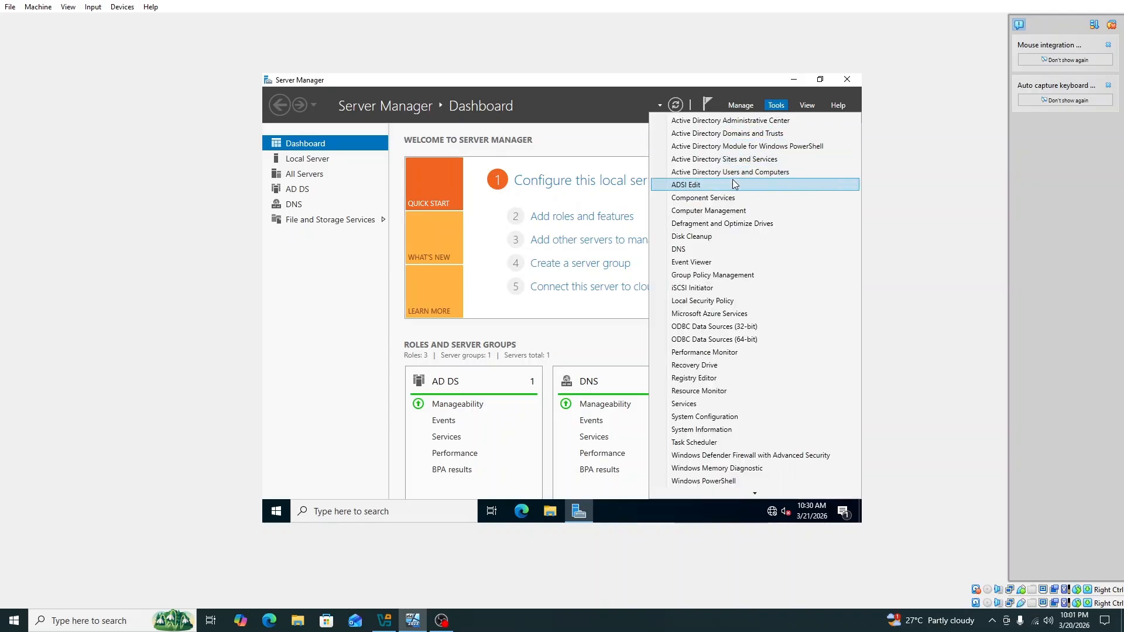
Launch DNS Manager maximized and browse server FCT's forward zones, then its empty reverse lookup zones
click(694, 251)
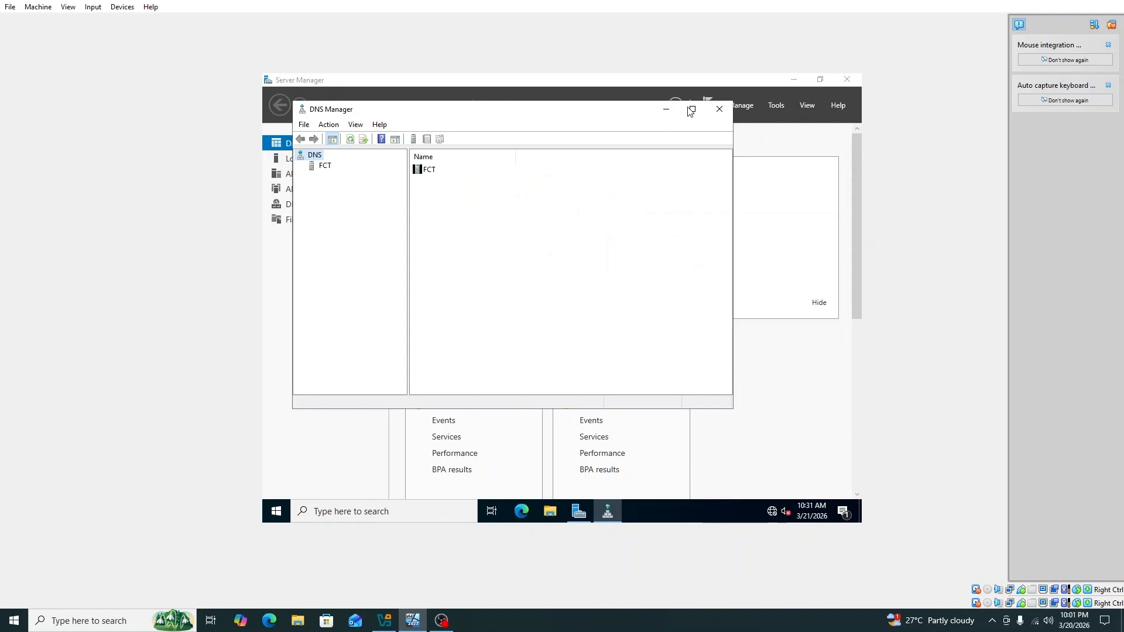
click(692, 109)
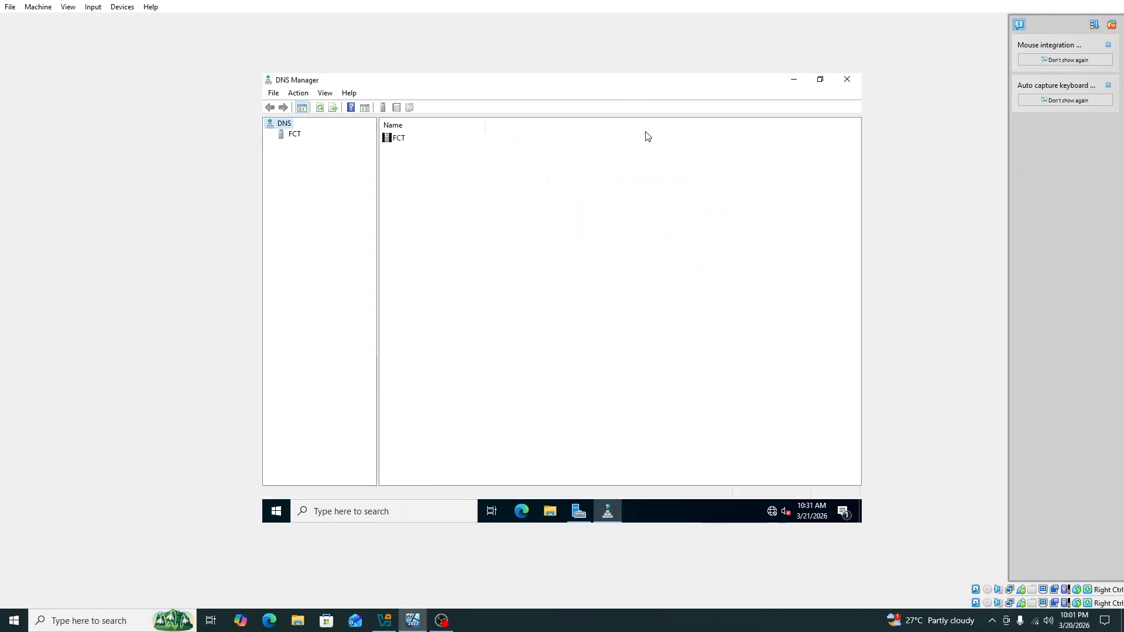
click(295, 137)
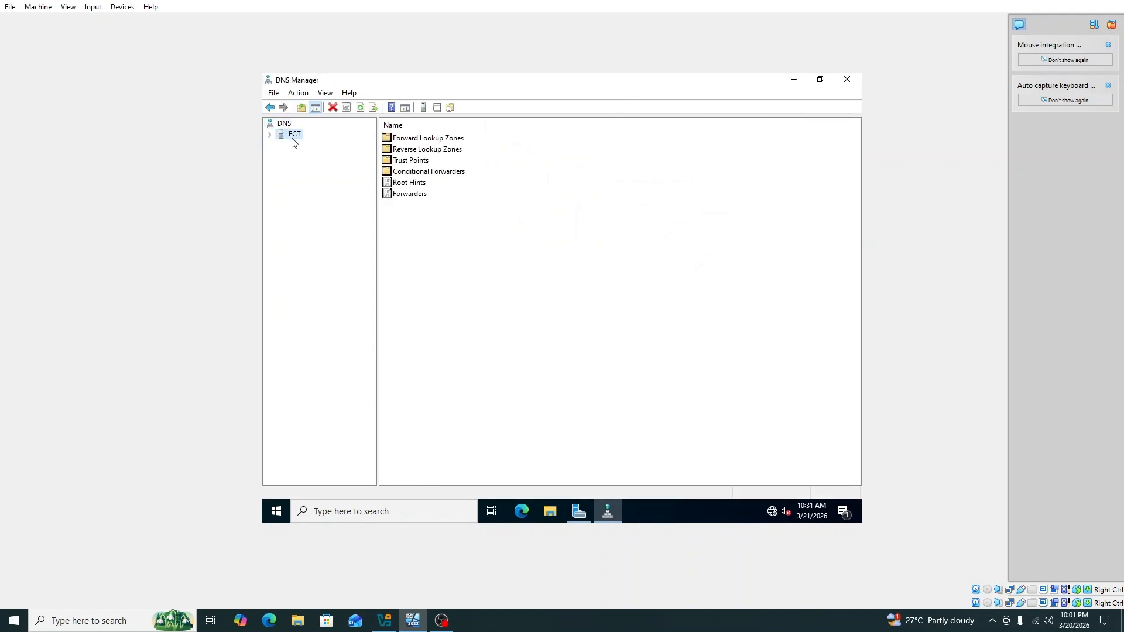
click(270, 134)
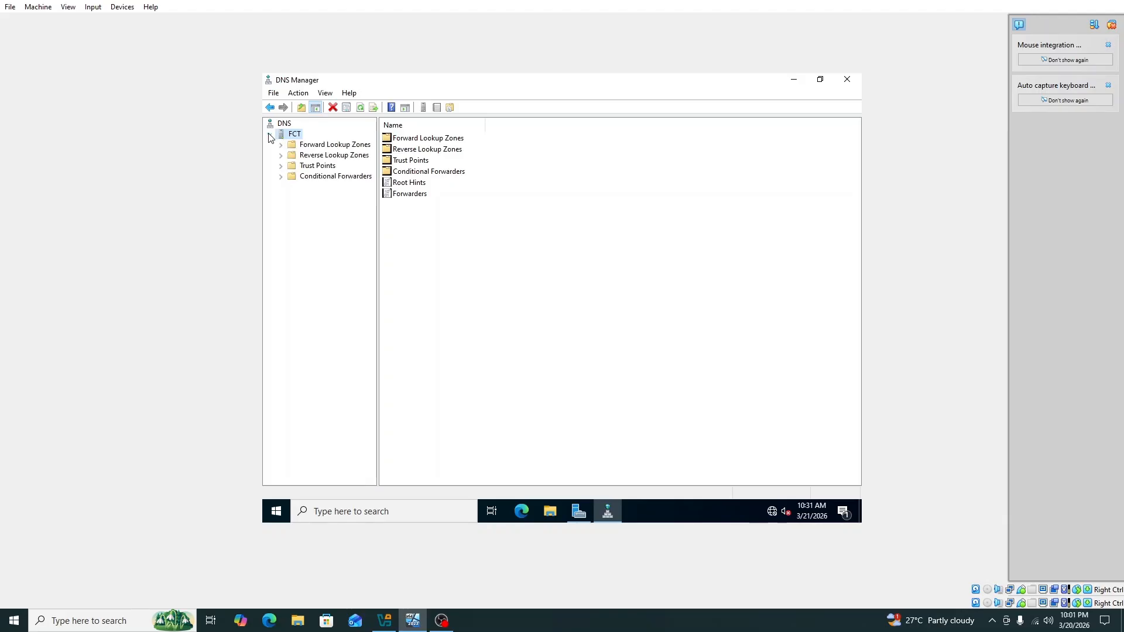
click(304, 147)
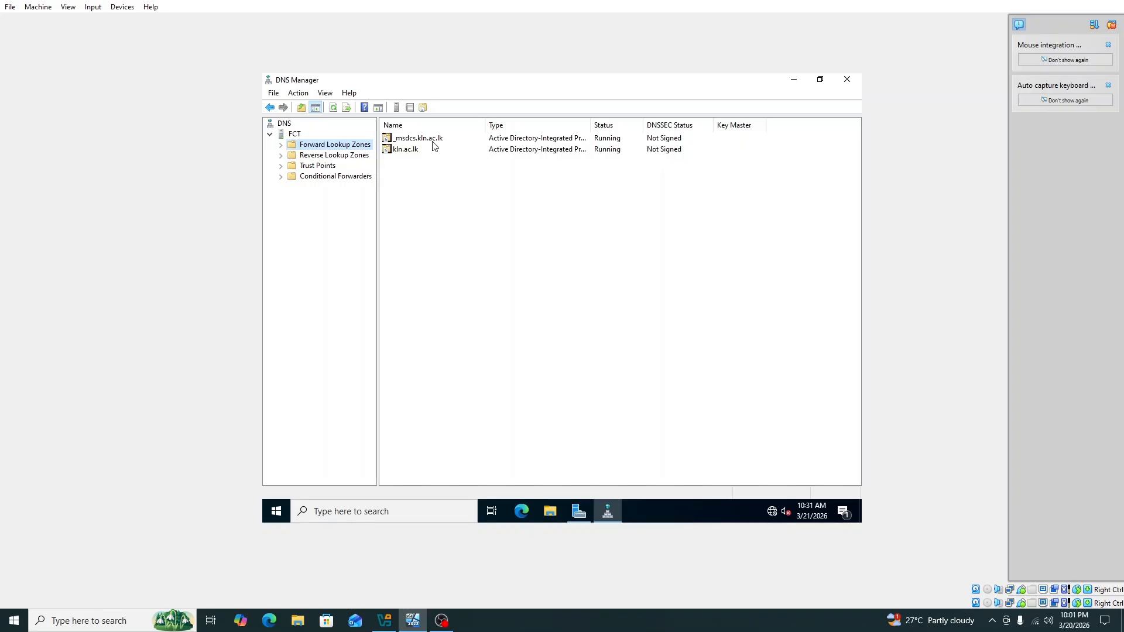
click(333, 157)
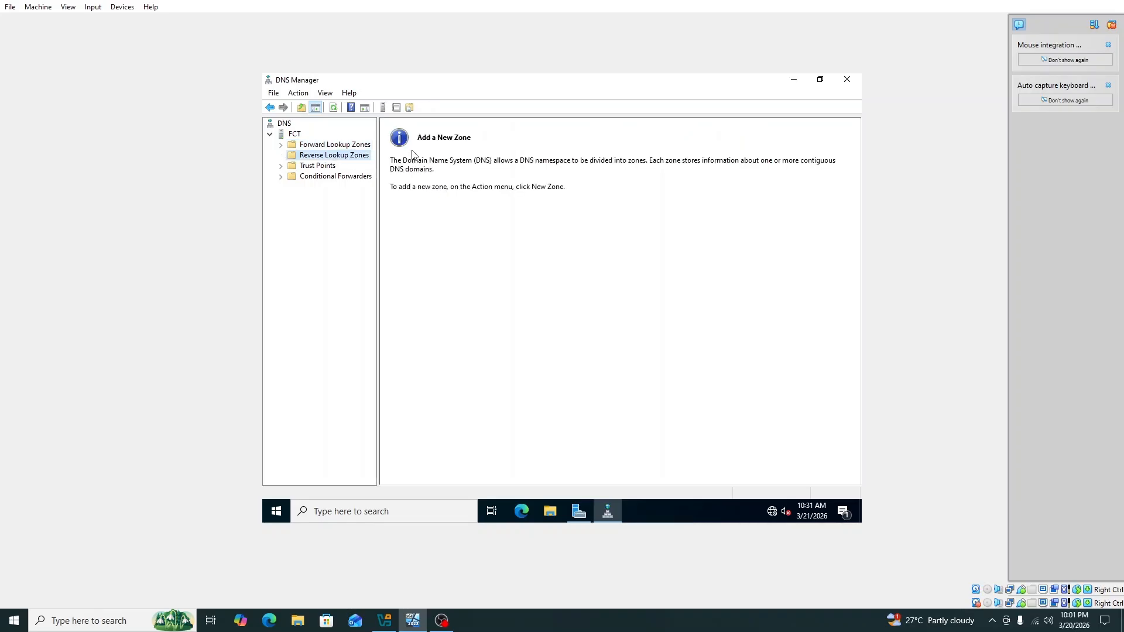
Create a primary AD-integrated IPv4 reverse zone for network ID 10.20.0 with secure-only dynamic updates
right_click(344, 160)
click(354, 160)
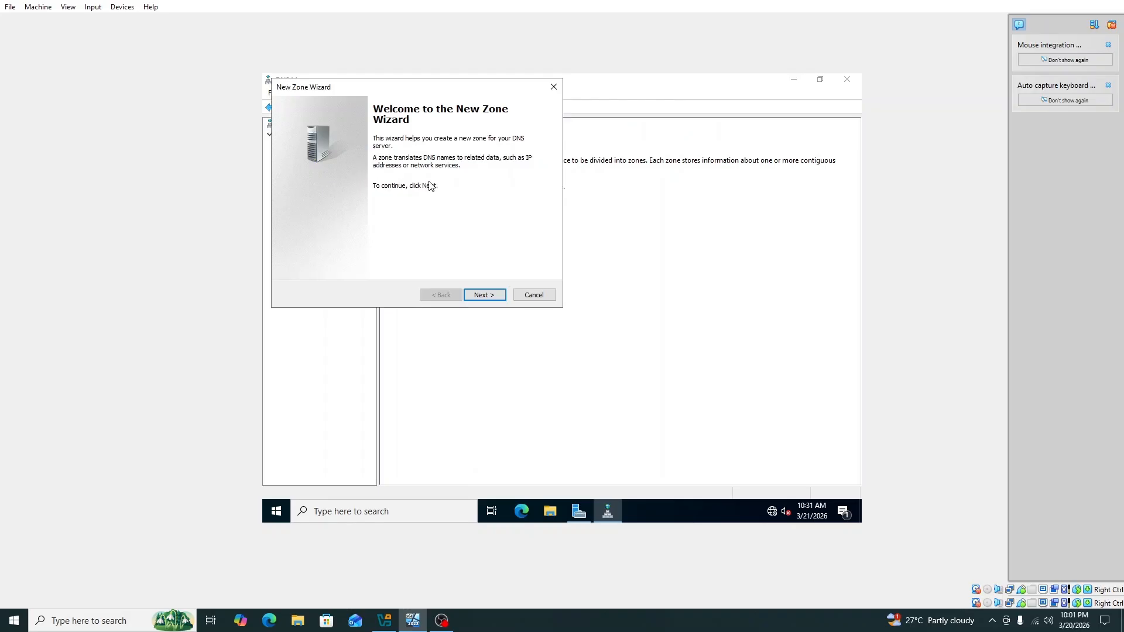
drag(439, 94, 570, 149)
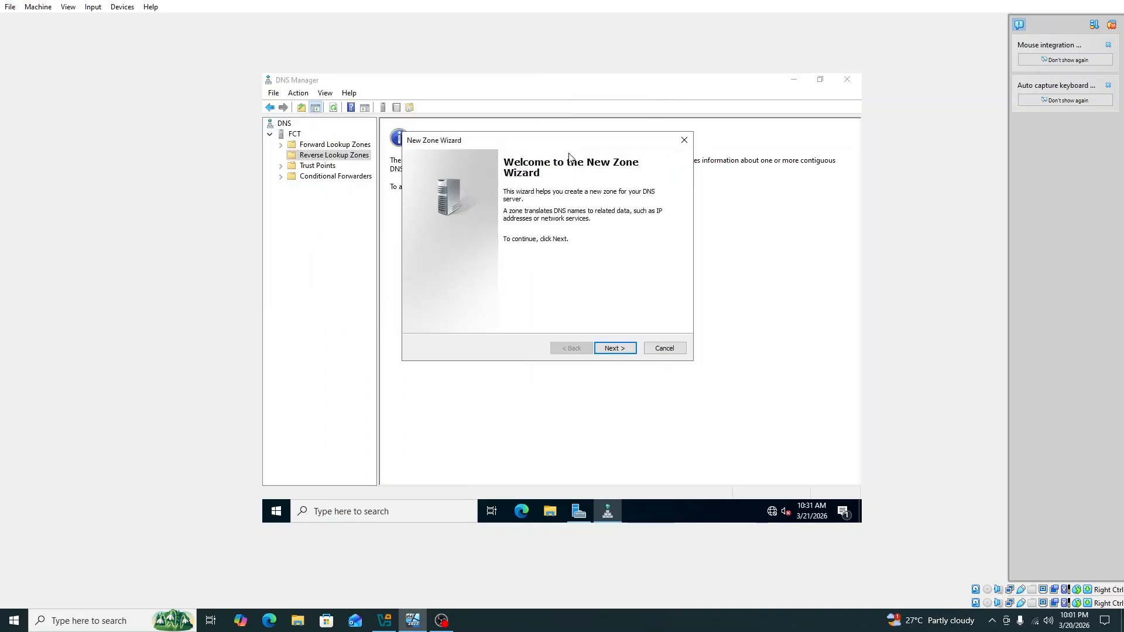
click(608, 349)
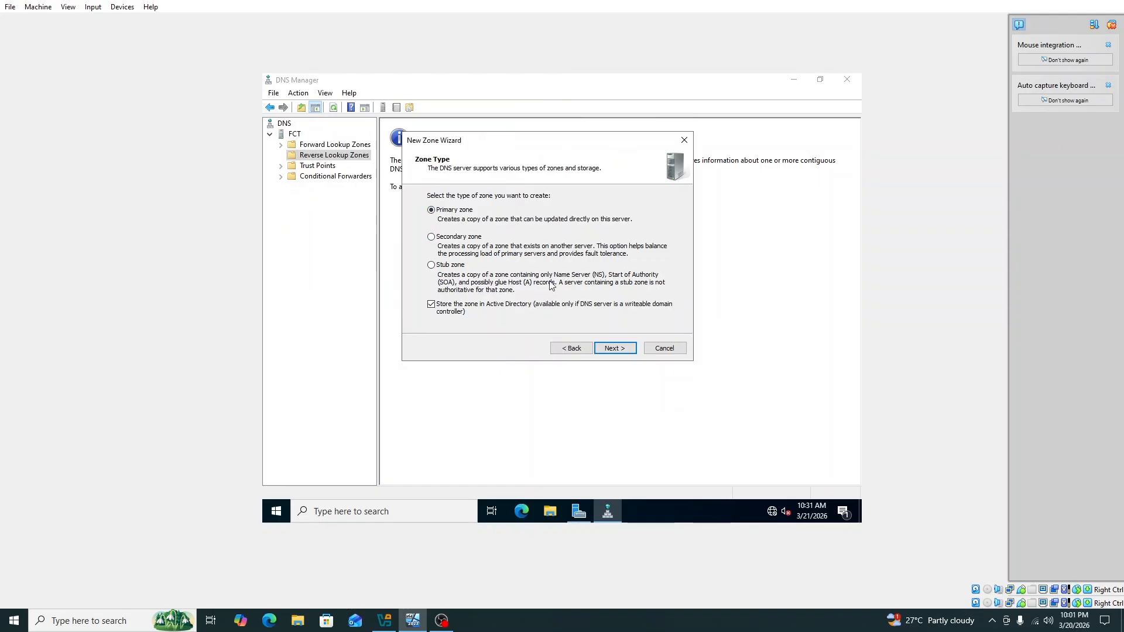
click(612, 348)
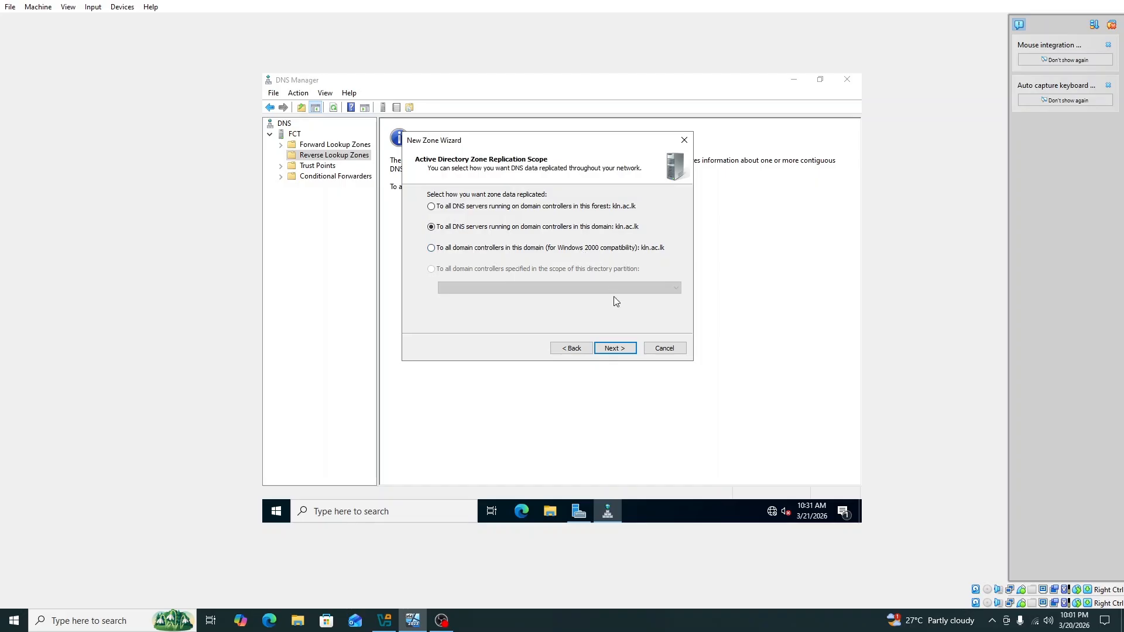
click(624, 349)
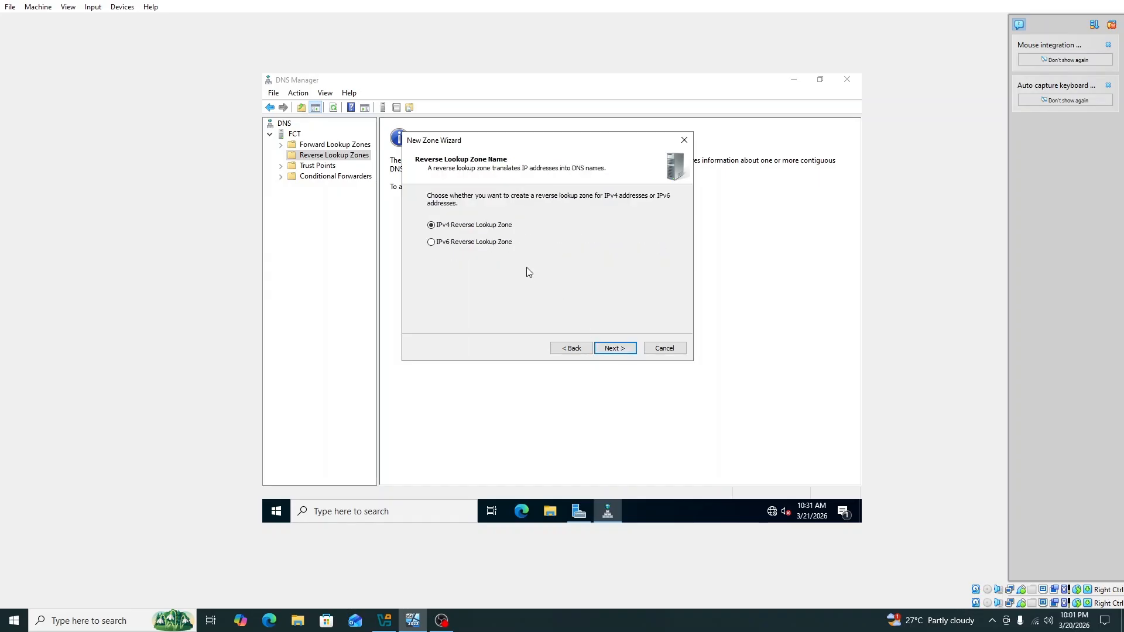
click(613, 347)
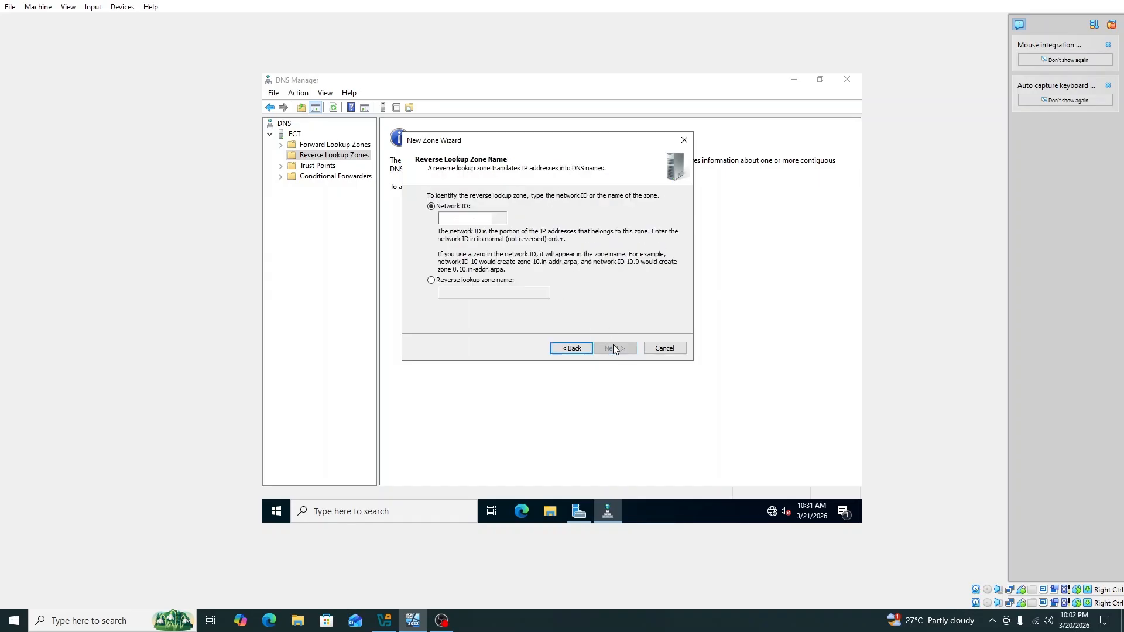
click(456, 218)
text(1)
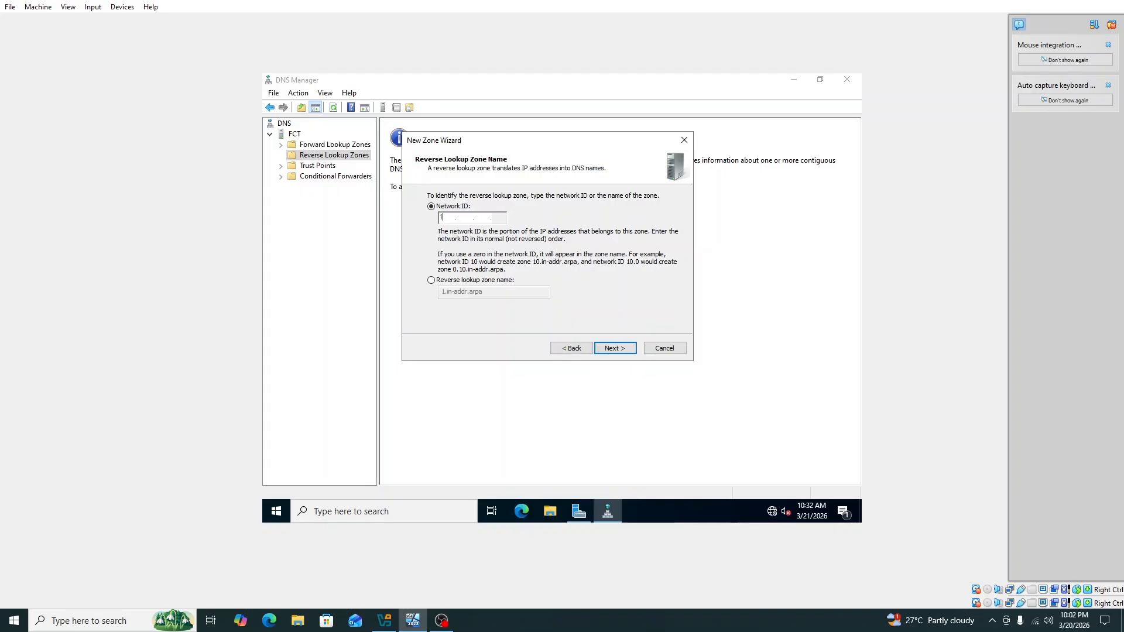
text(0.20.0)
click(616, 349)
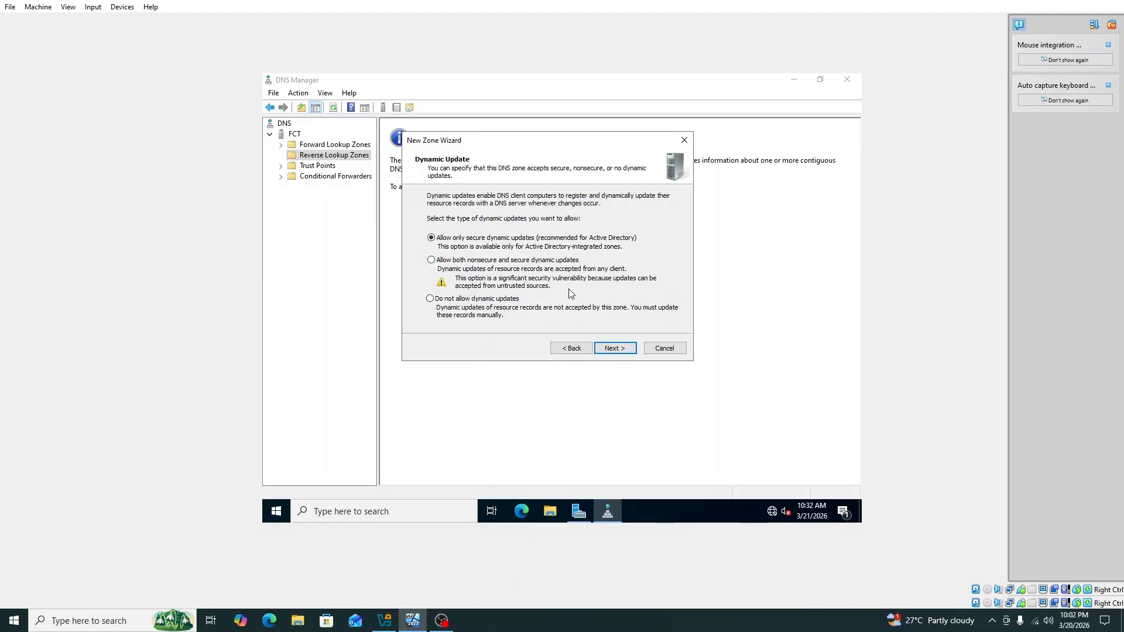
click(616, 349)
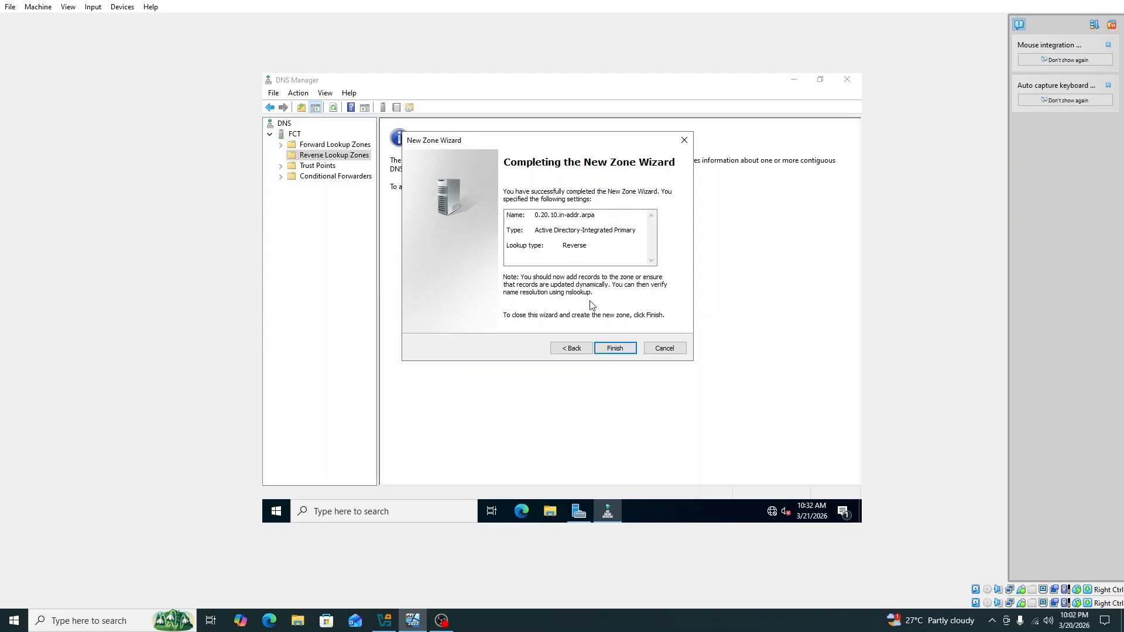
click(615, 349)
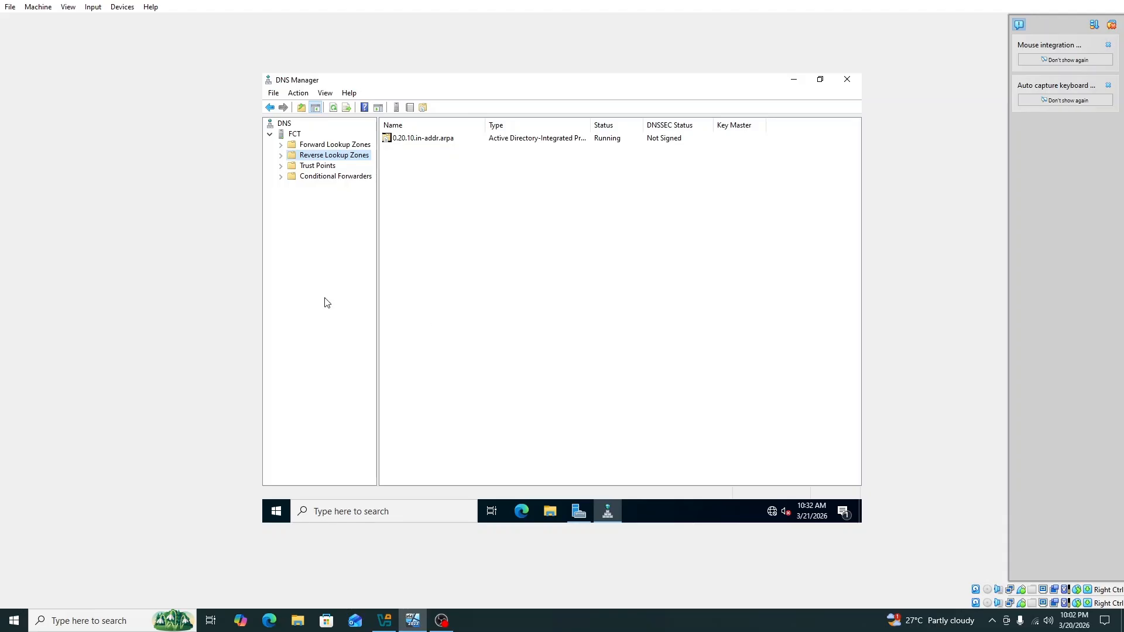
Check the new 0.20.10.in-addr.arpa zone, then open the kln.ac.lk forward zone's records
click(316, 166)
click(314, 156)
click(479, 138)
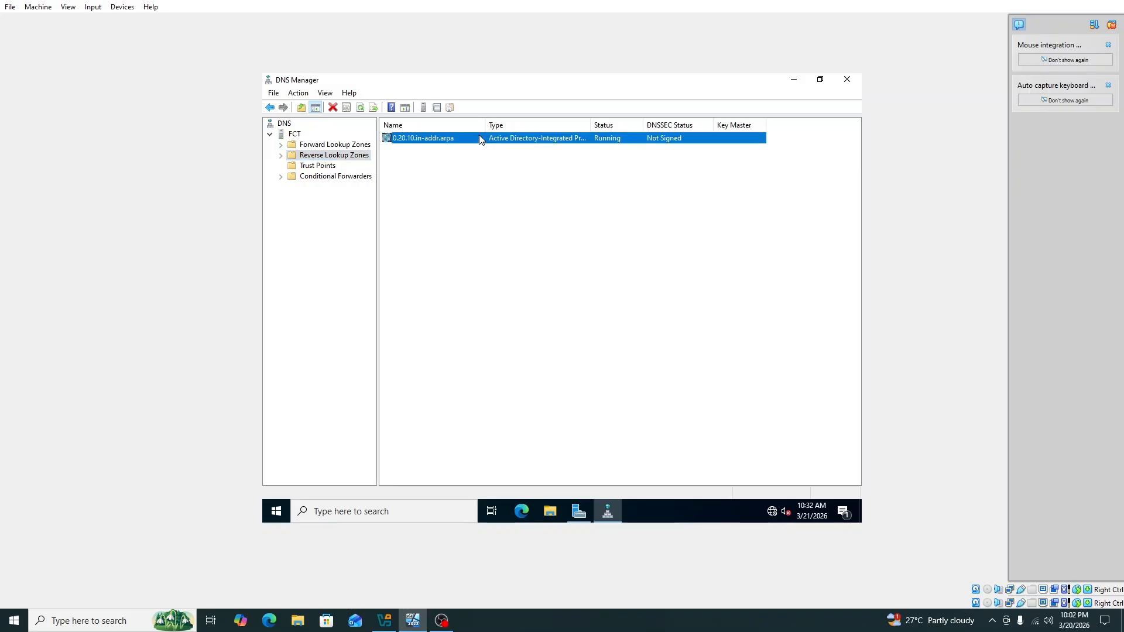
click(323, 146)
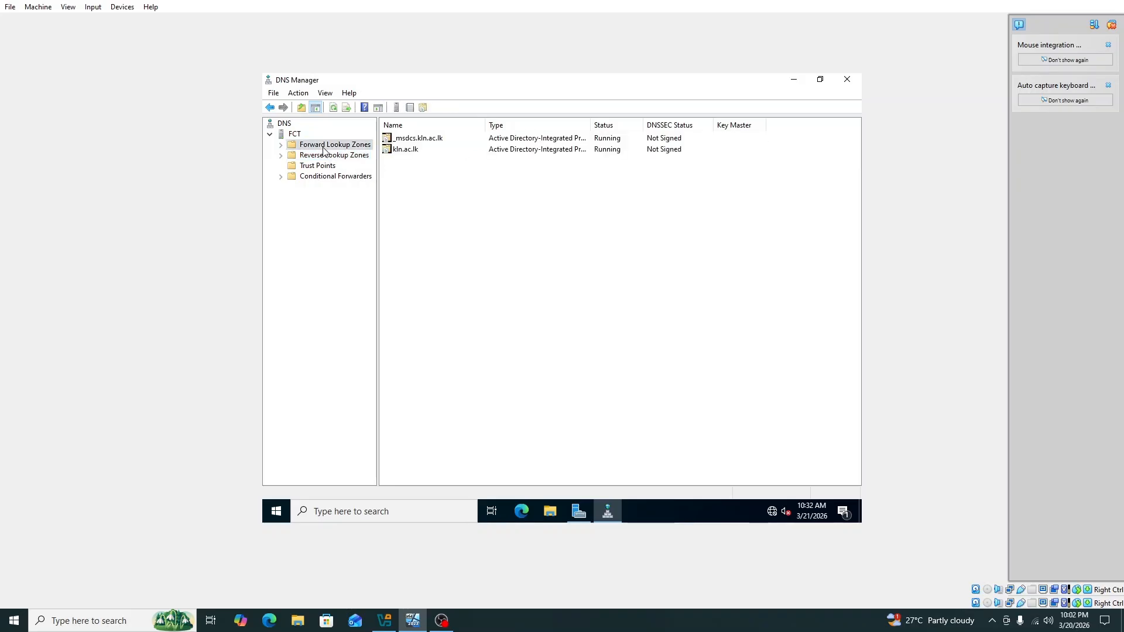
click(392, 150)
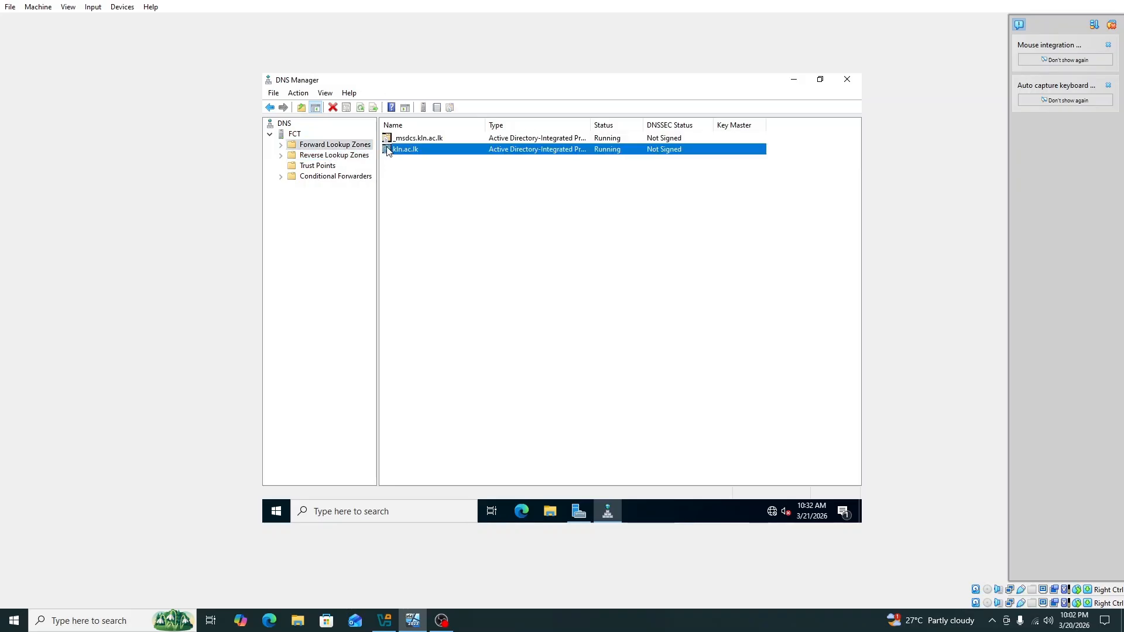
double_click(393, 151)
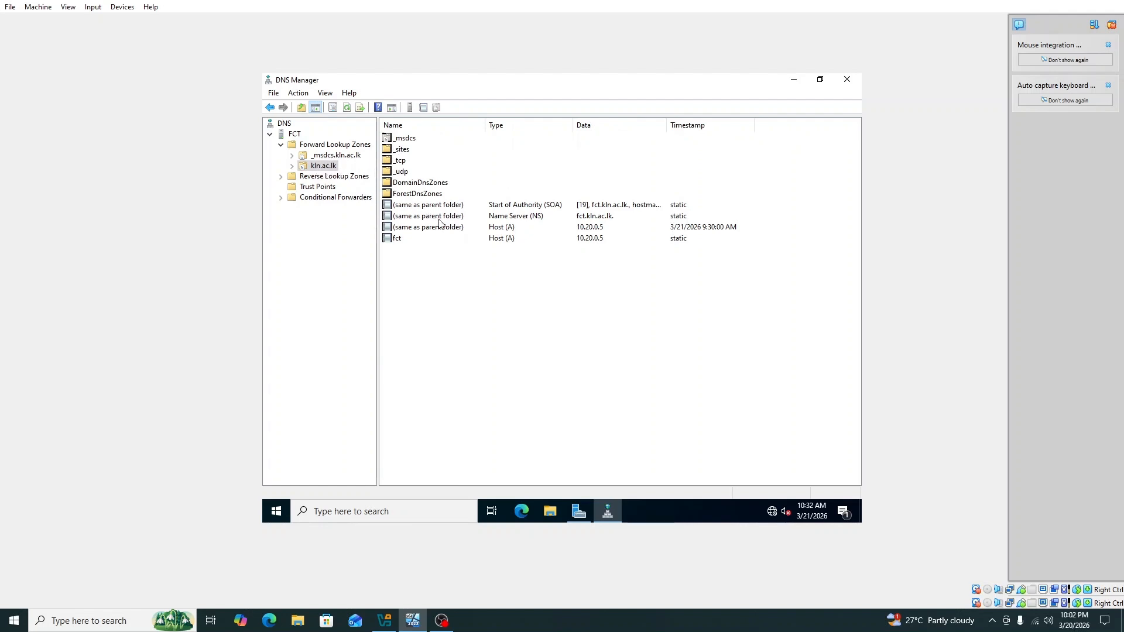
Enable 'Update associated pointer (PTR) record' on the fct host record (10.20.0.5) and save it
double_click(398, 241)
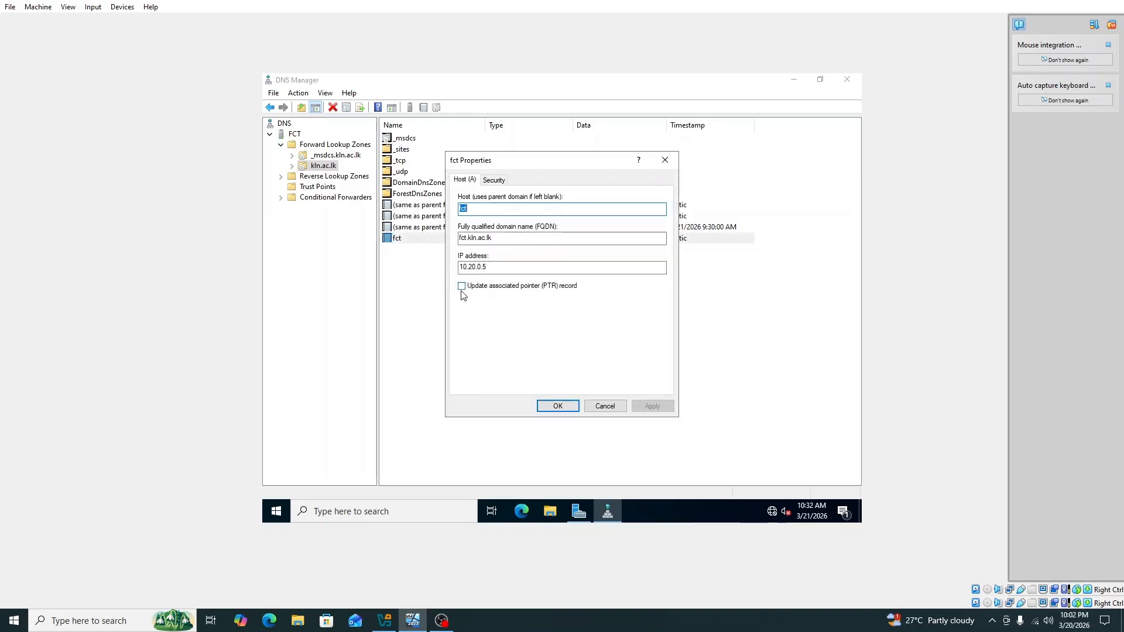
click(461, 287)
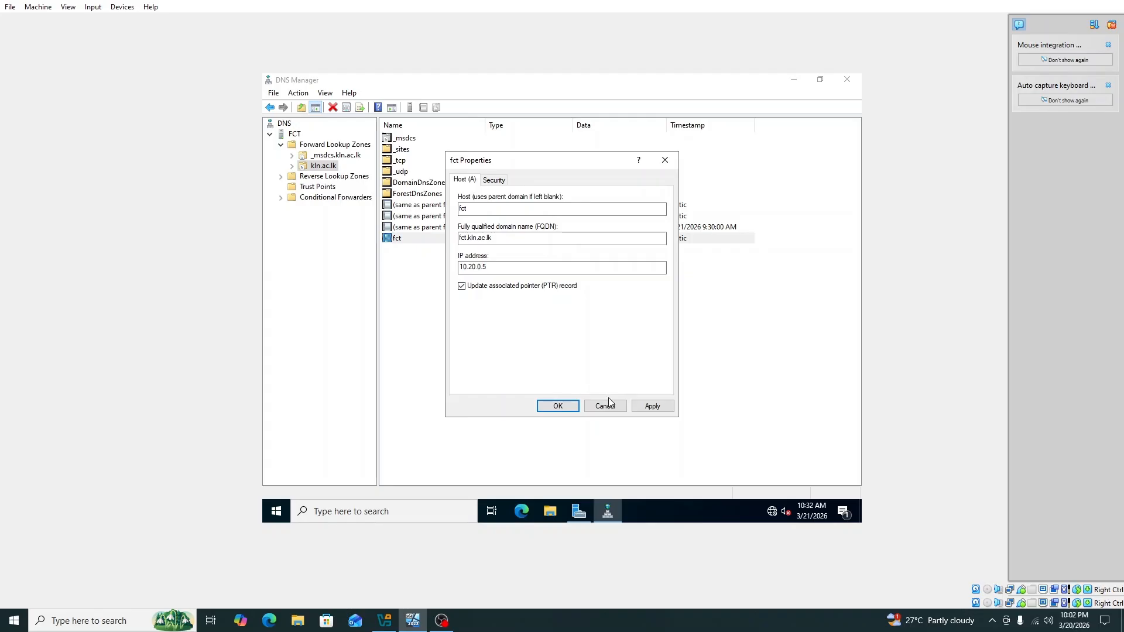
click(653, 407)
click(556, 408)
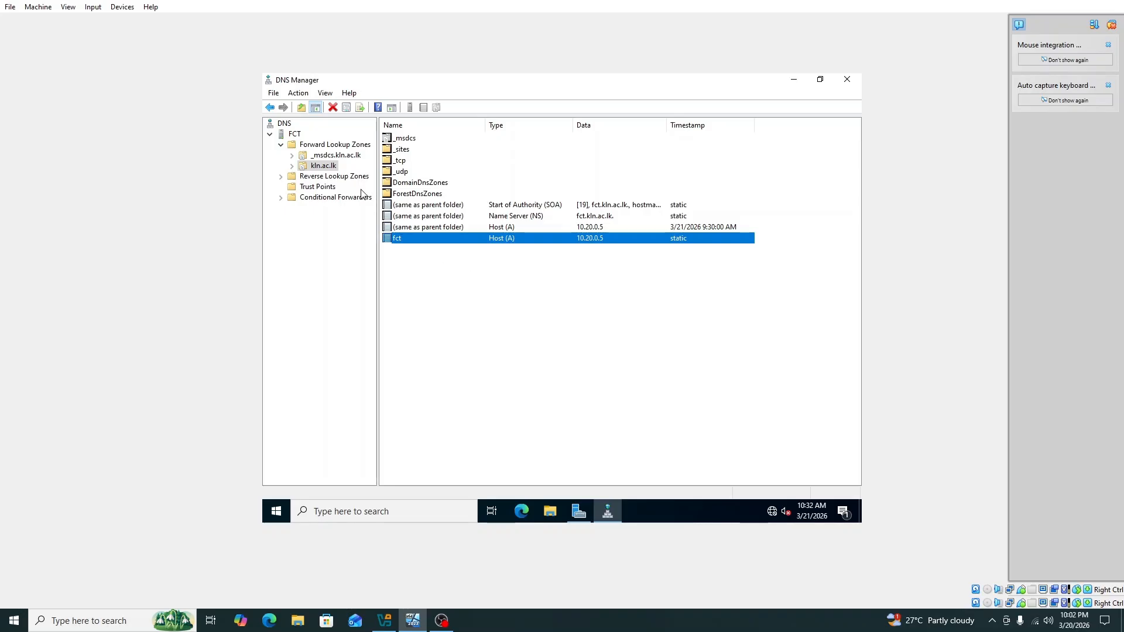
Close DNS Manager and open the Ethernet 10.20.0.5 adapter from Server Manager's Local Server page
click(271, 108)
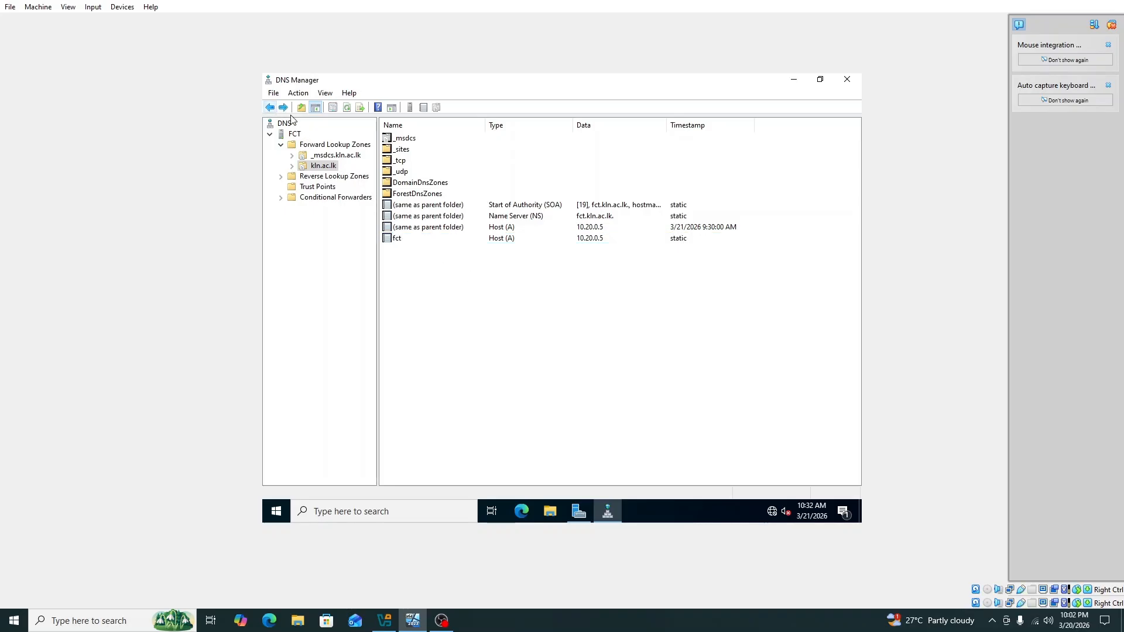
click(847, 79)
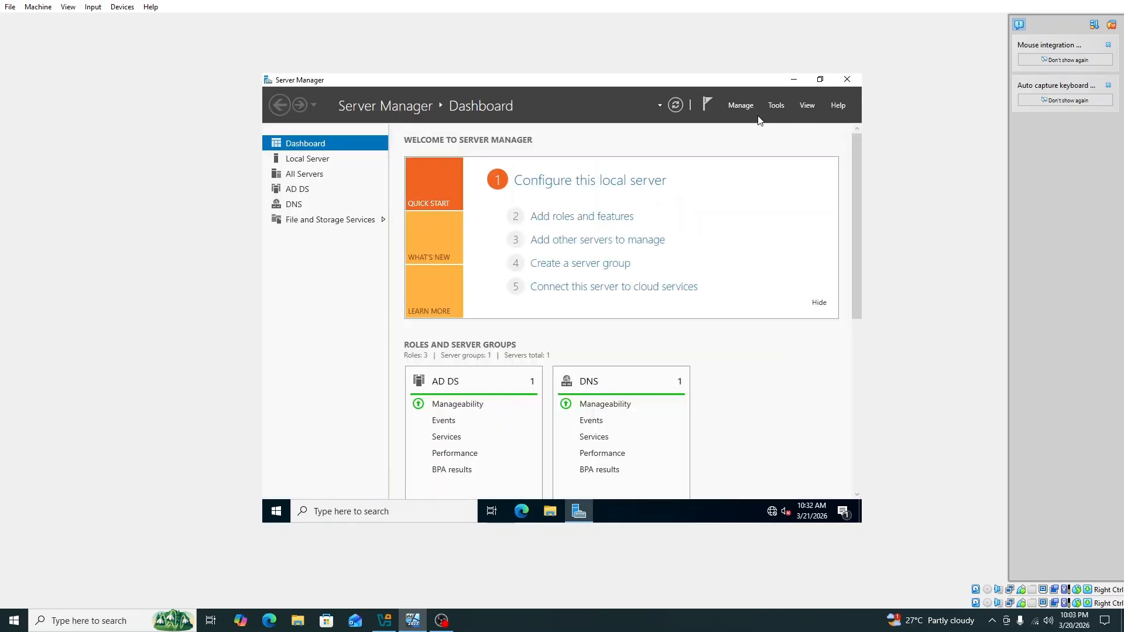
click(325, 164)
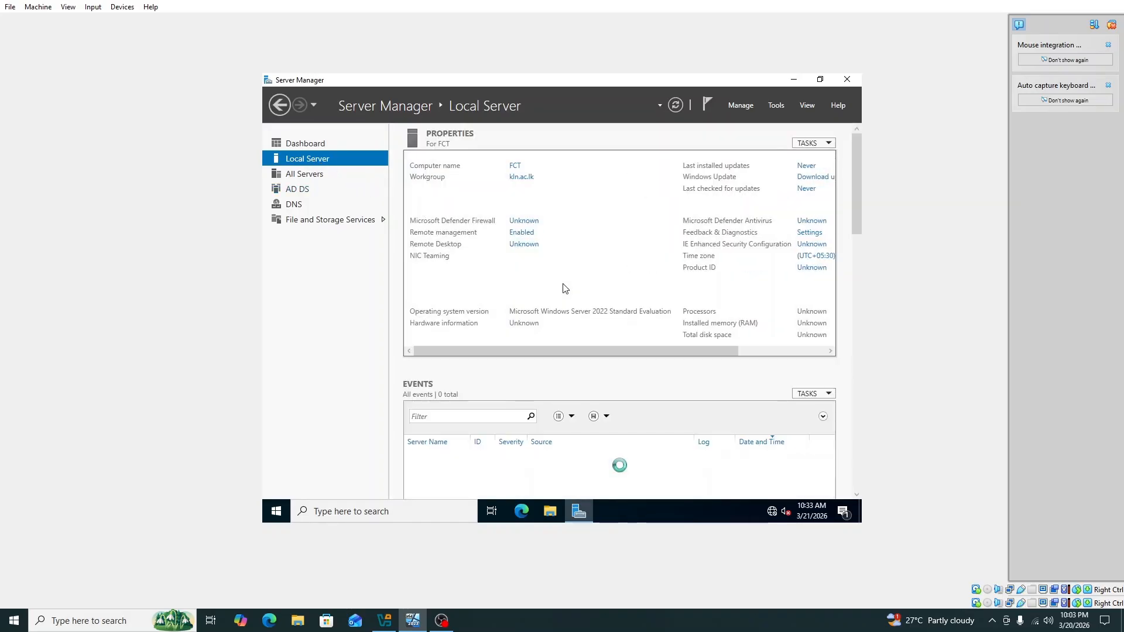
click(526, 268)
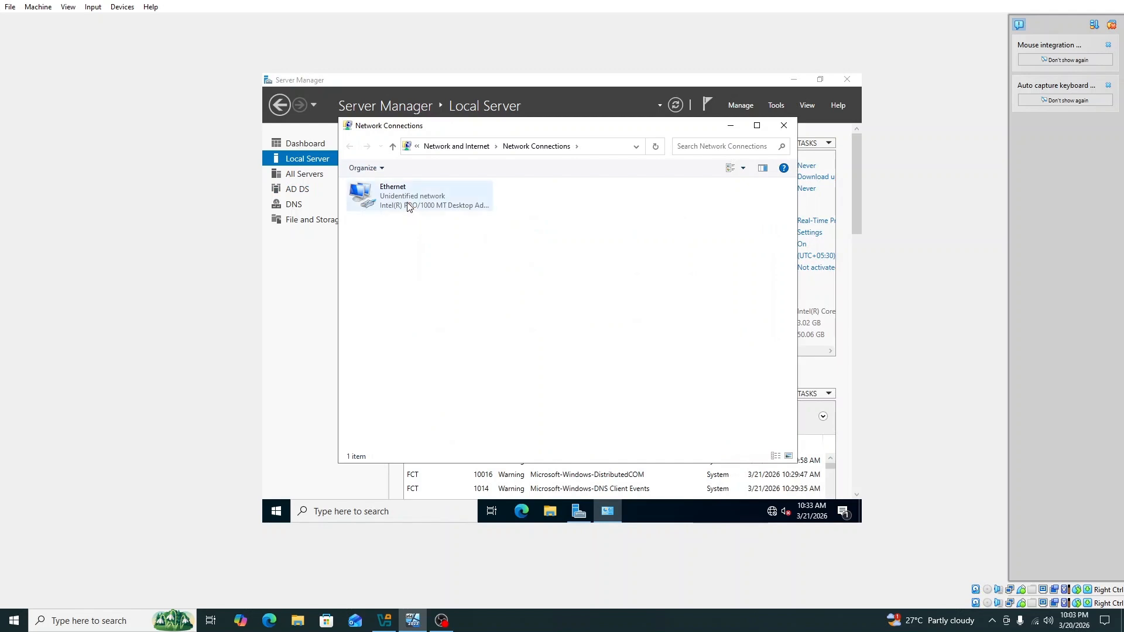
Change the Ethernet adapter's IPv4 preferred DNS server from 127.0.0.1 to 10.20.0.5 and save
click(408, 206)
right_click(407, 203)
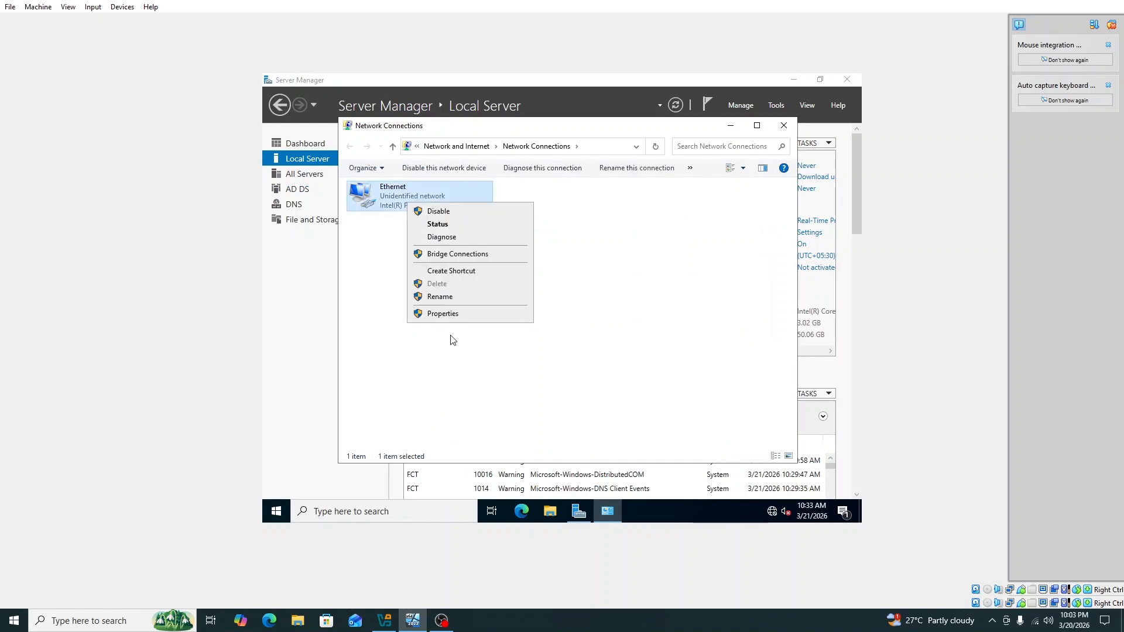
click(449, 314)
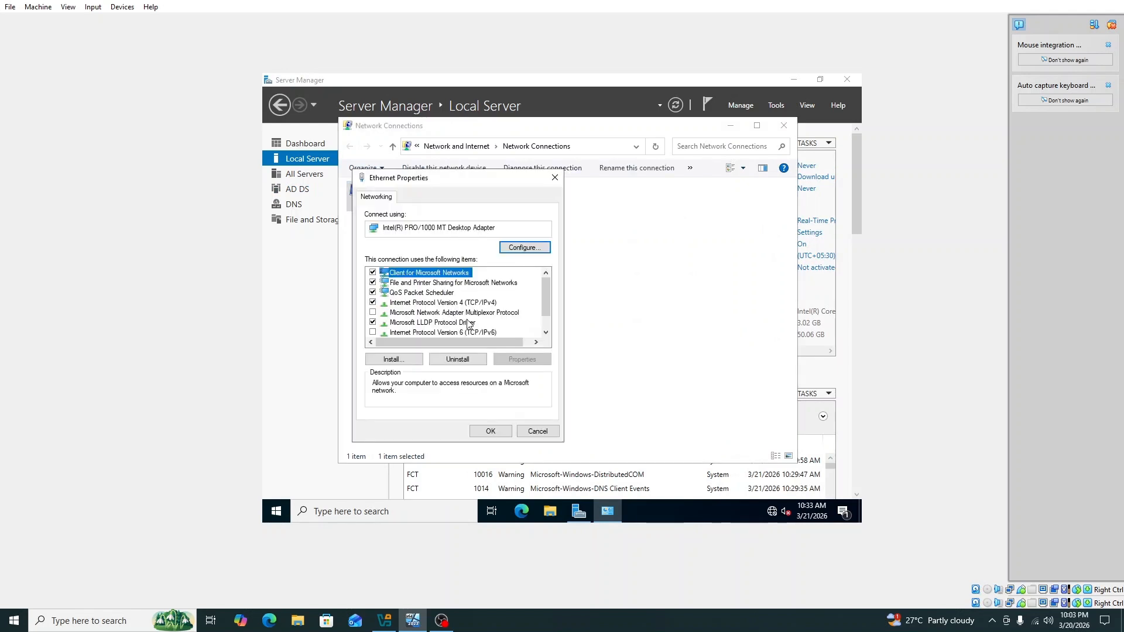
click(468, 303)
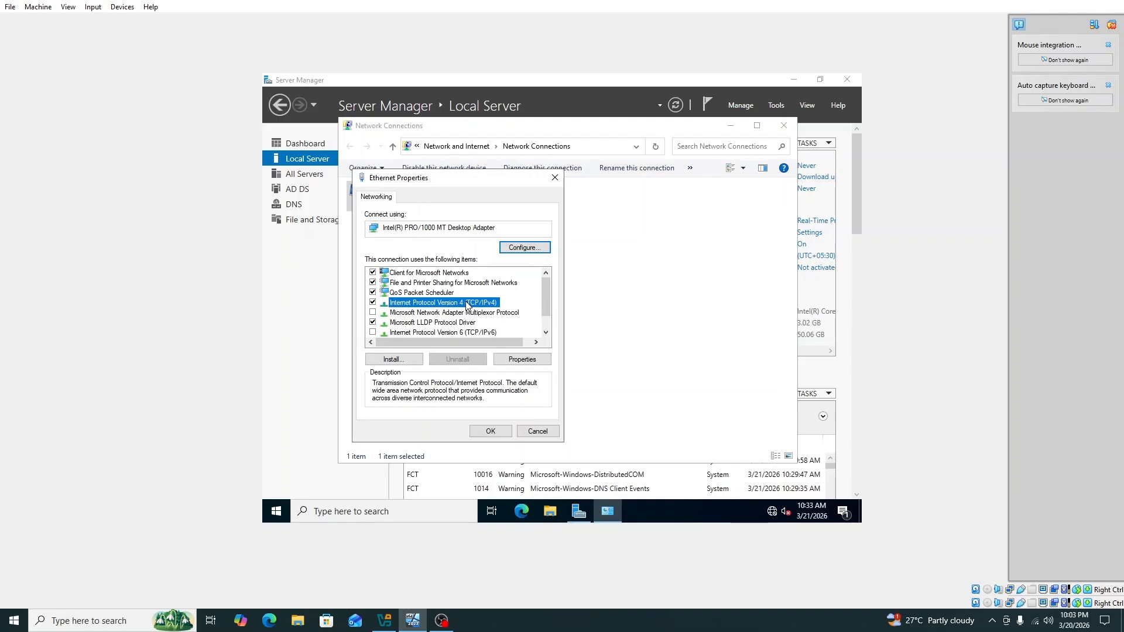
double_click(467, 305)
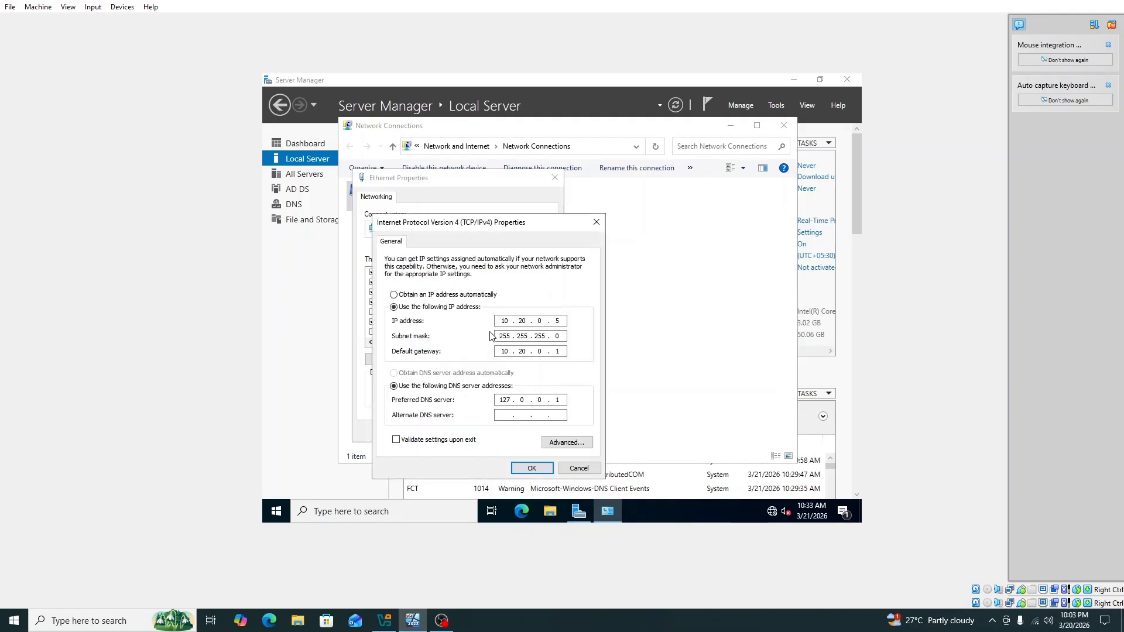
double_click(511, 401)
text(10.20.0.5)
click(532, 469)
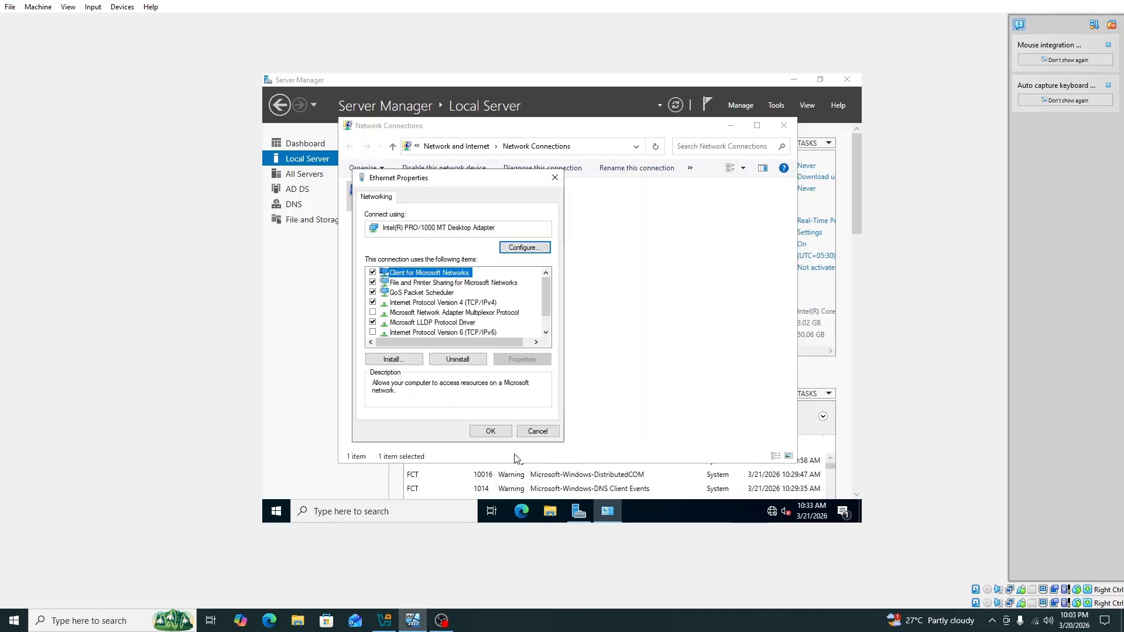
click(495, 435)
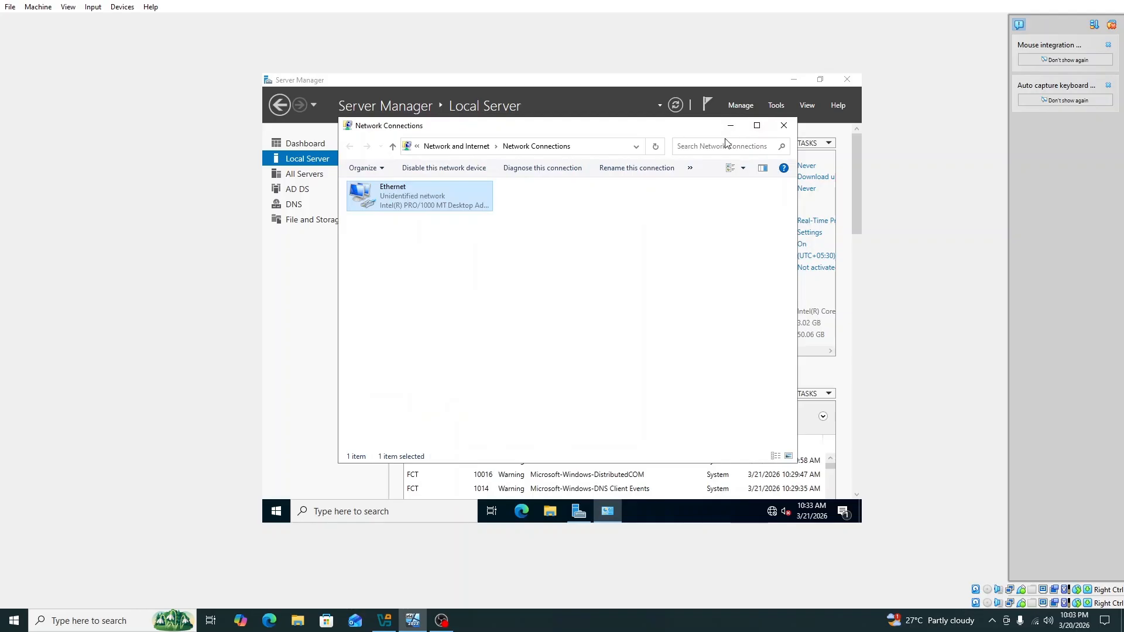
Close Network Connections, refresh the Local Server details, check notifications, and close Server Manager
click(784, 126)
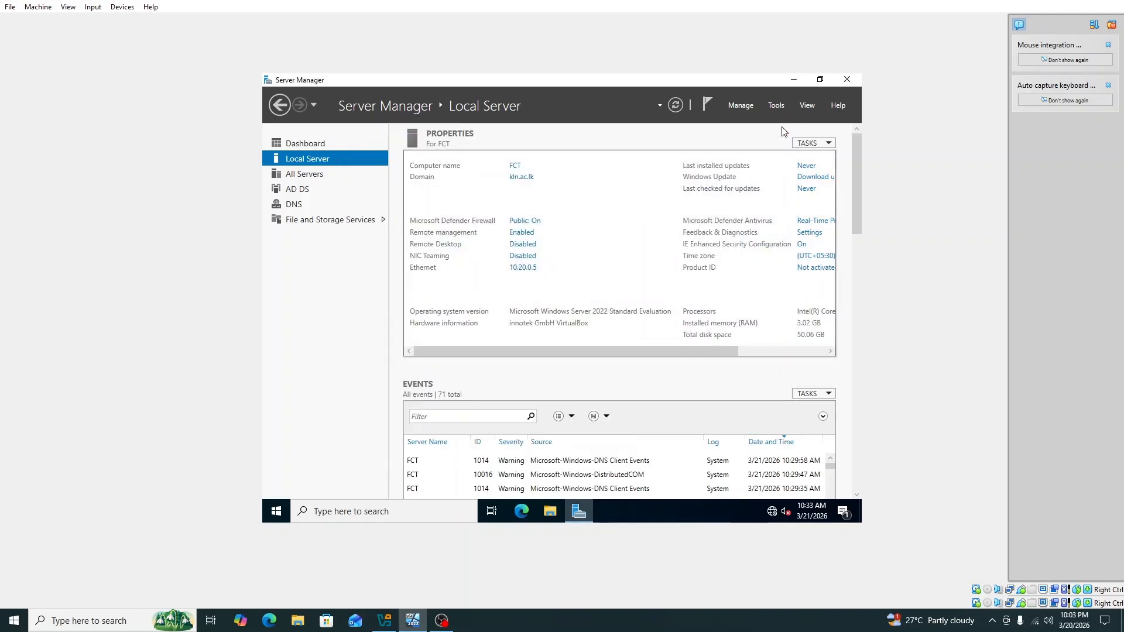
click(678, 105)
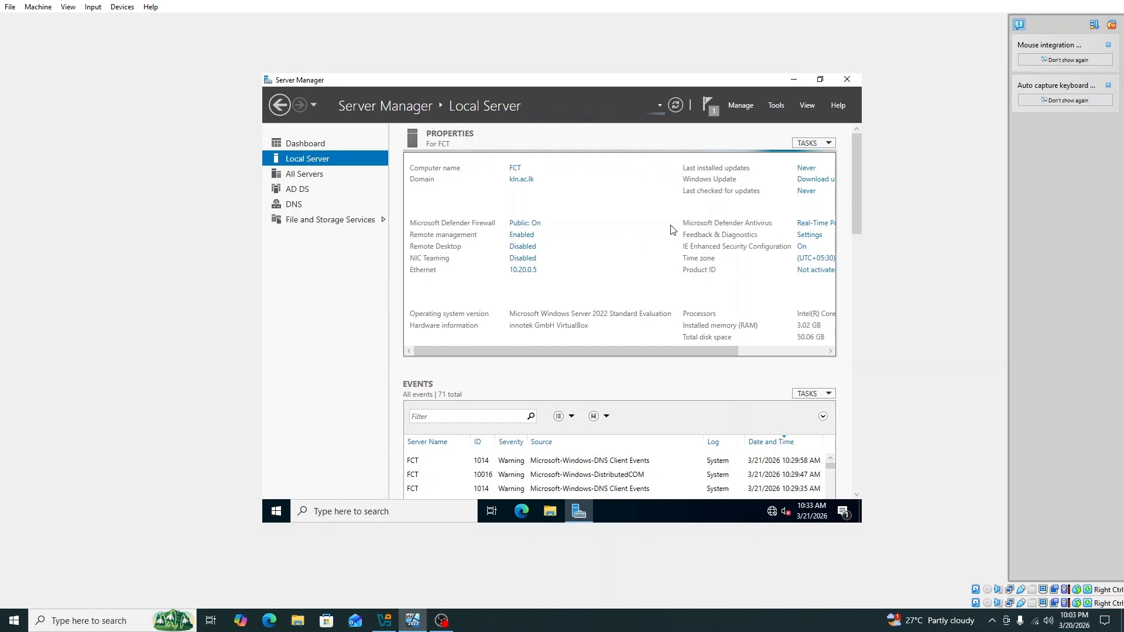
click(710, 108)
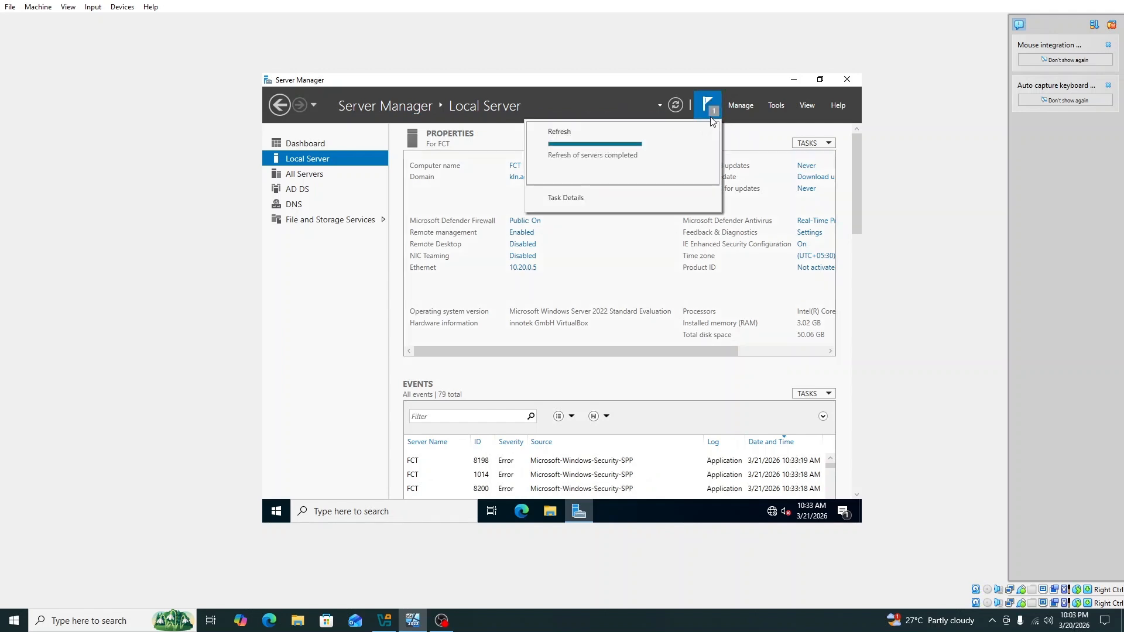
click(647, 238)
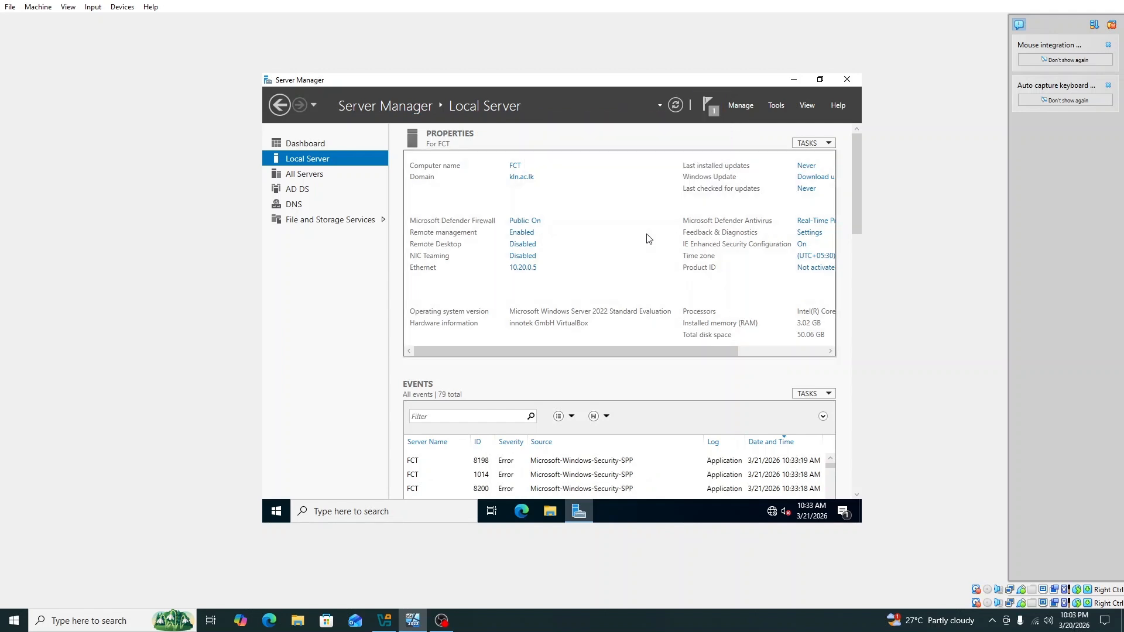
click(847, 80)
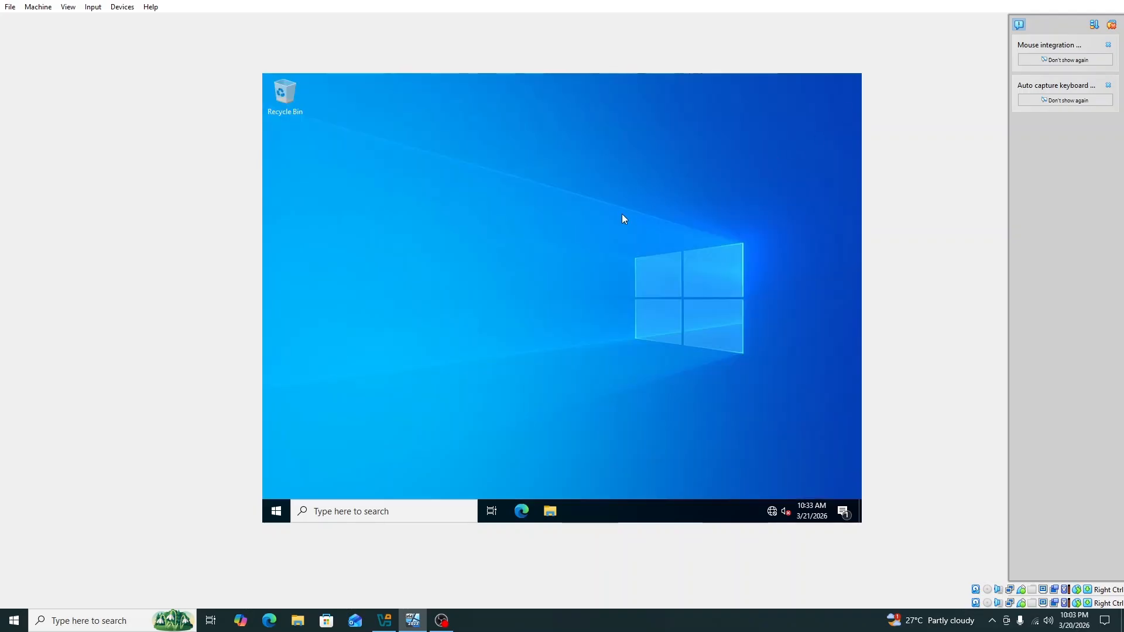
Bring up the Run dialog on the desktop with cmd entered
click(441, 620)
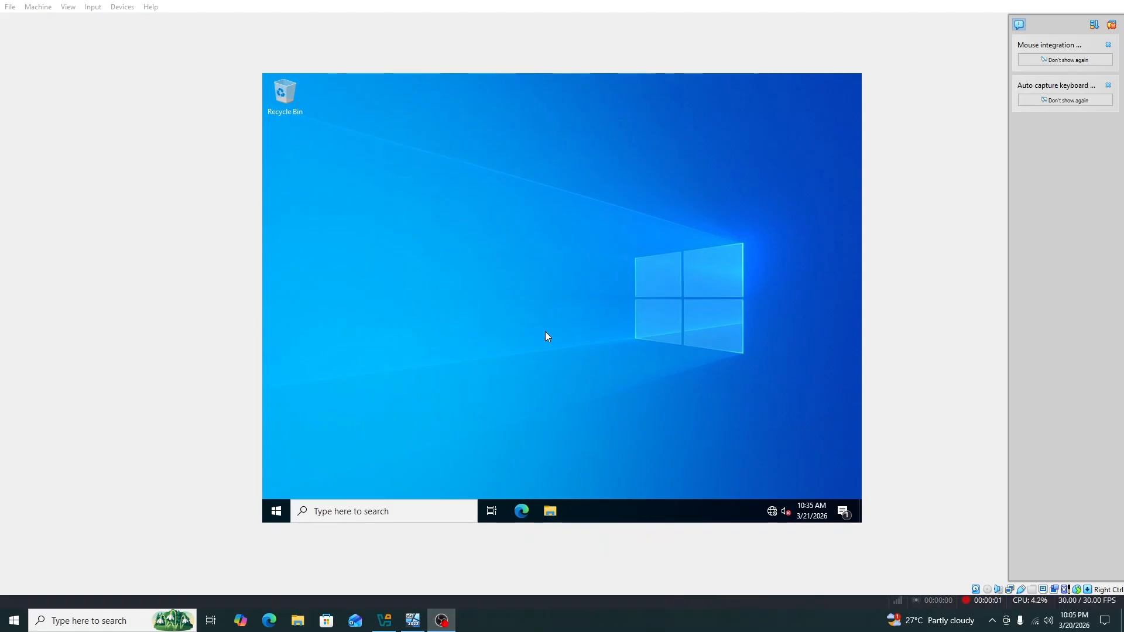
click(546, 331)
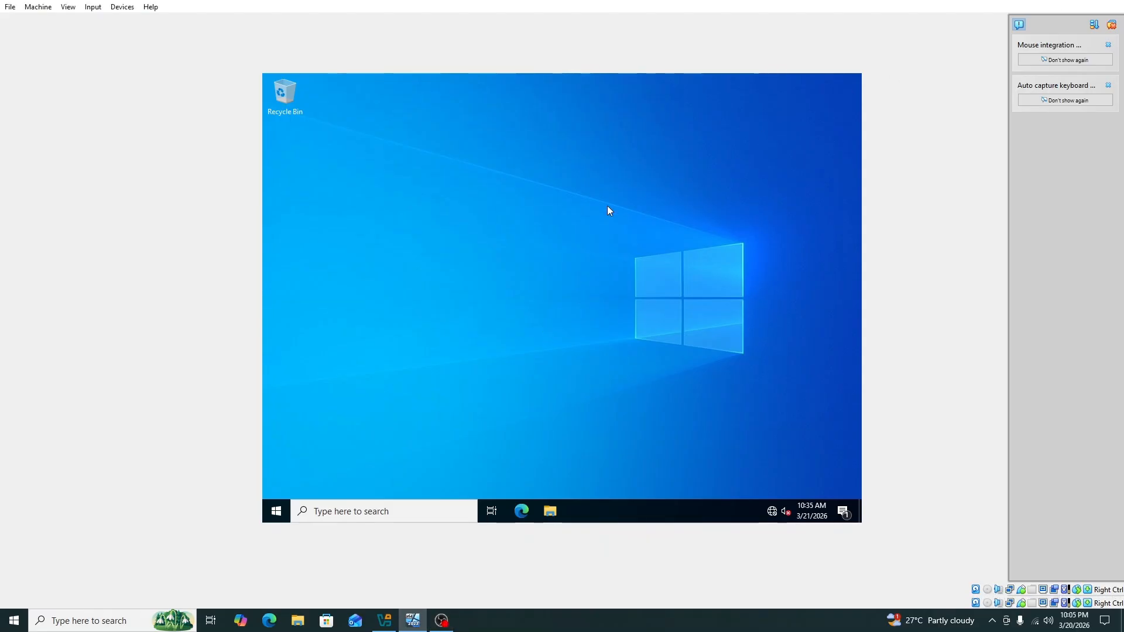
Open Command Prompt from Run and run 'nslookup kln.ac.lk' to confirm it resolves to 10.20.0.5
key(super+r)
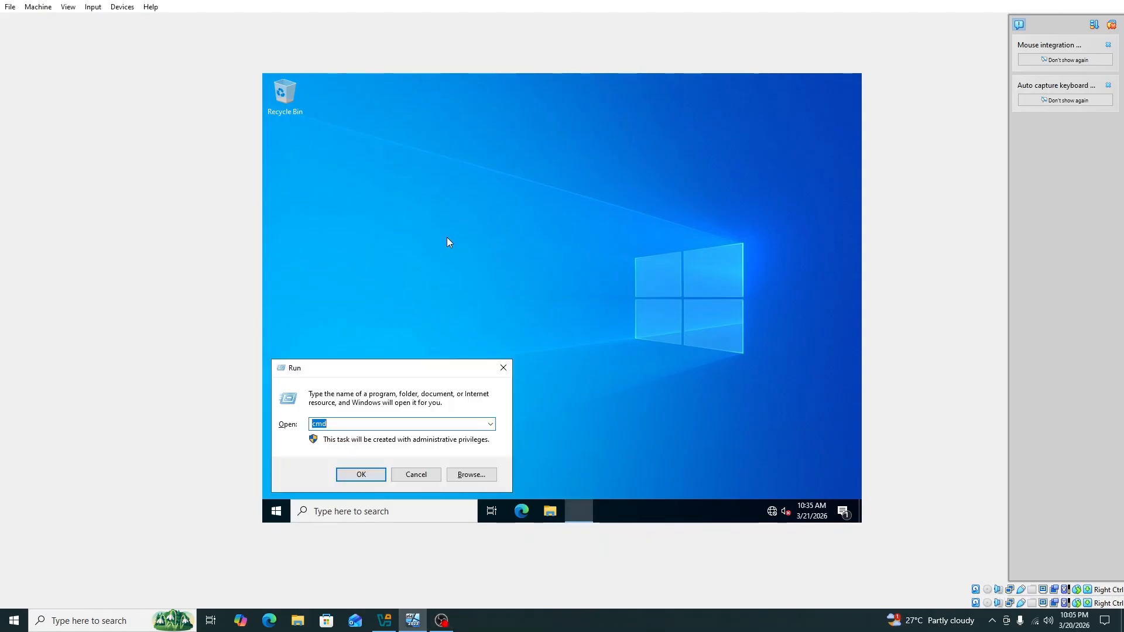
key(Return)
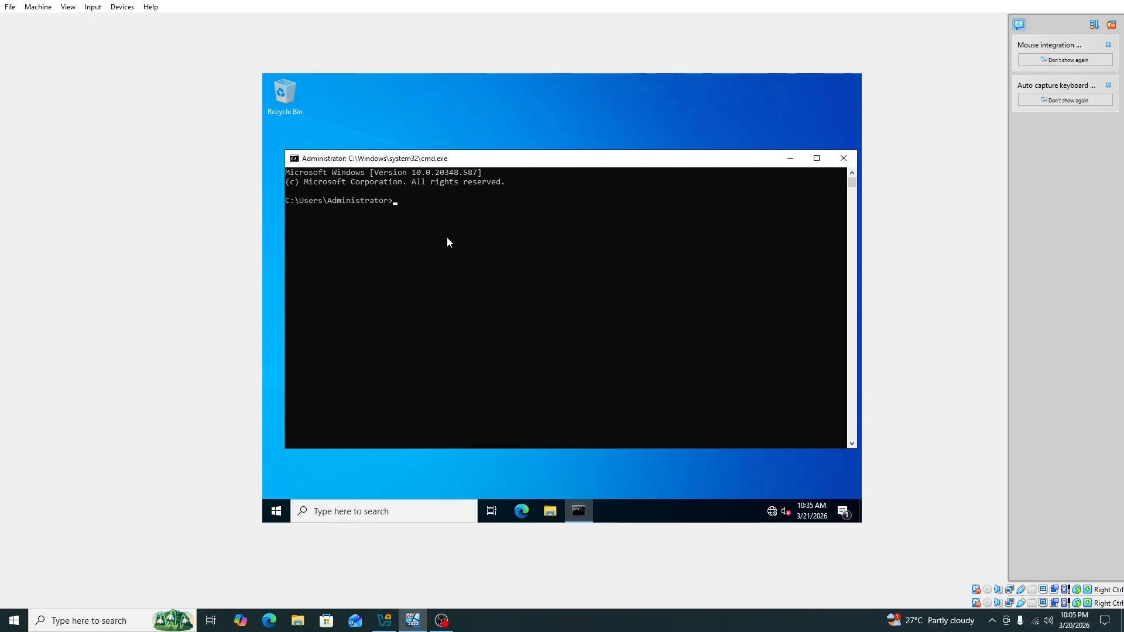
text(nslookup kln.ac.lk)
key(Return)
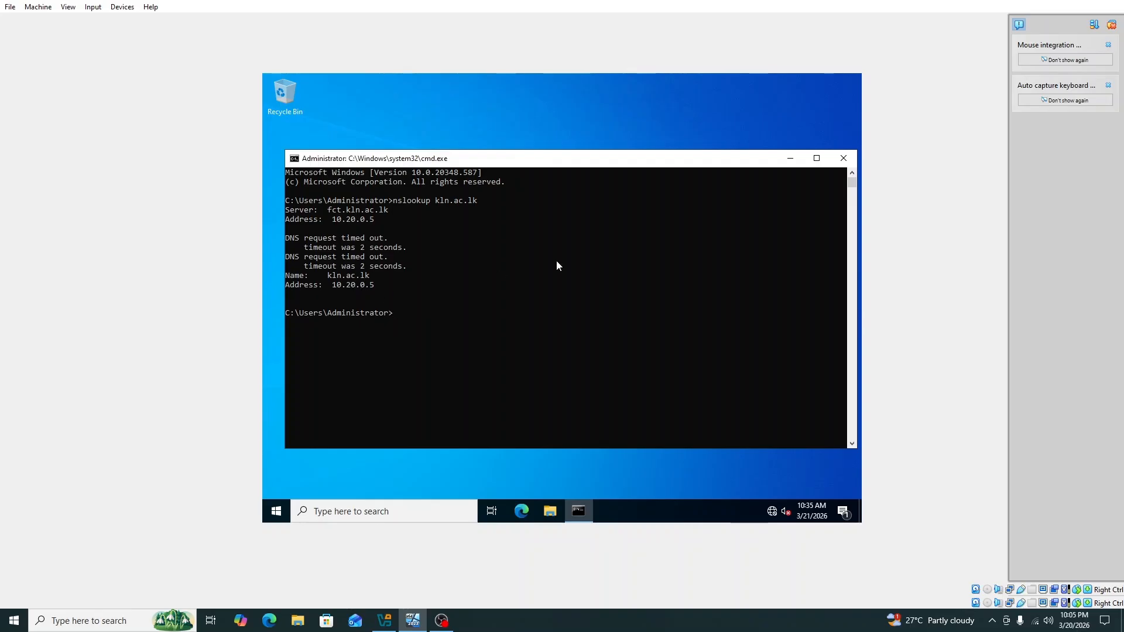
Run 'nslookup 10.20.0.5' to confirm it reverse-resolves to fct.kln.ac.lk, then close the console
text(nslookup 10.20.0.5)
key(Return)
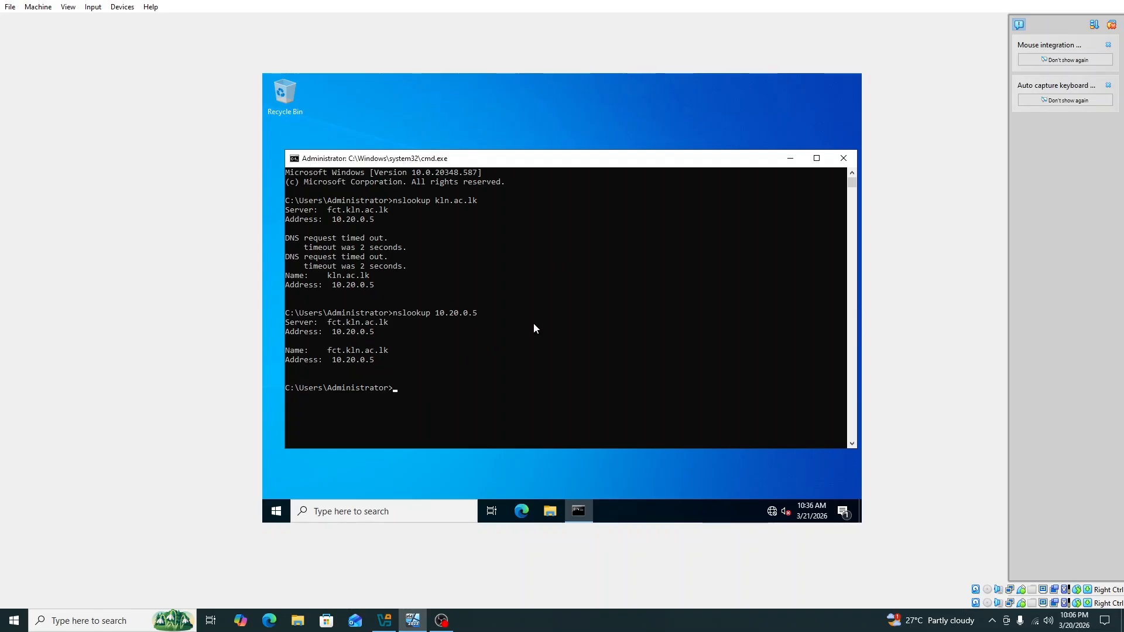
click(841, 159)
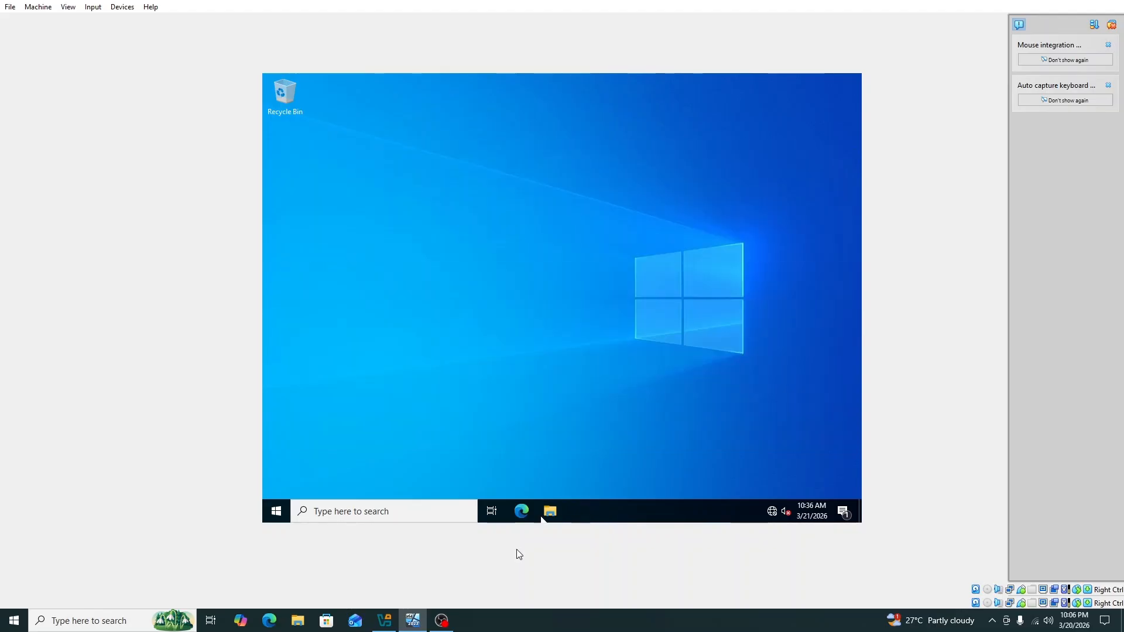